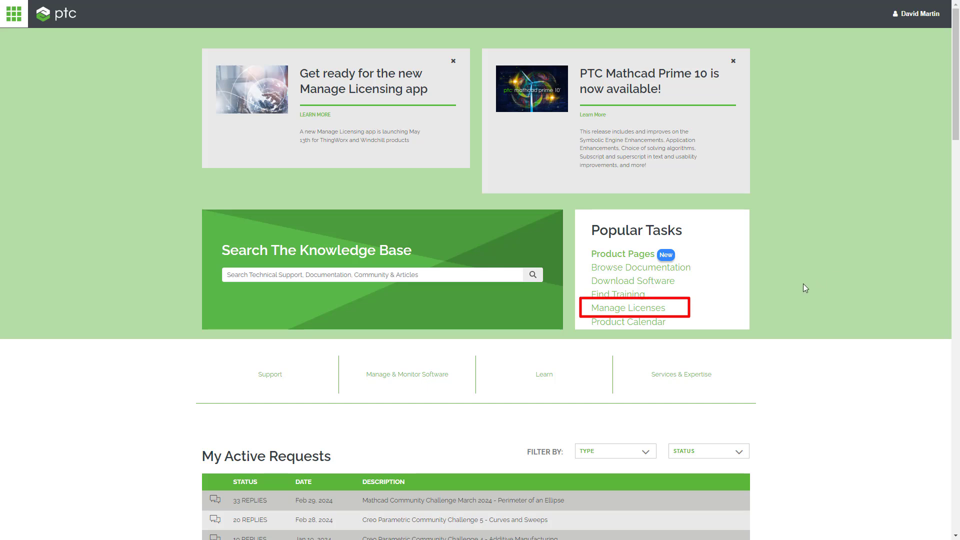
Go from Manage Licenses to the PTC Software Download product family list.
left_click(661, 310)
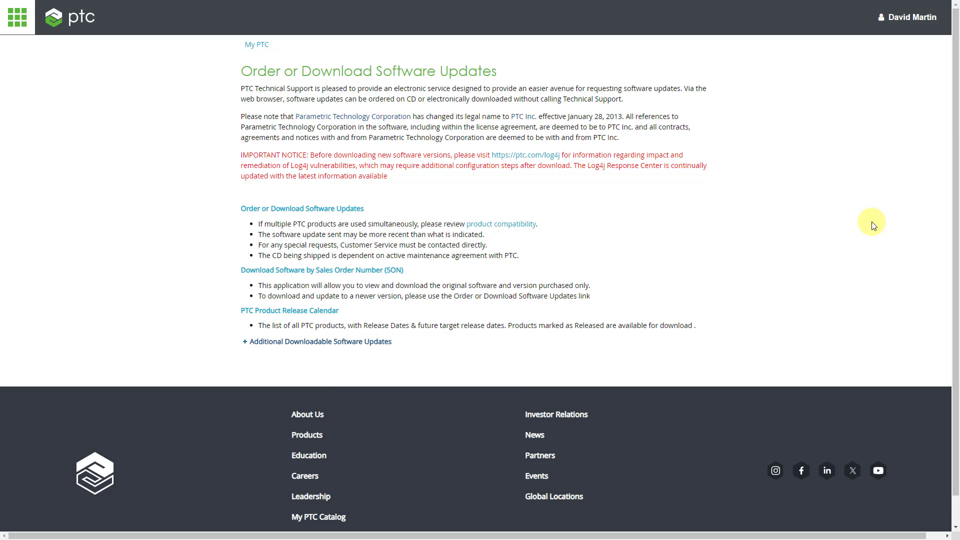
left_click(350, 210)
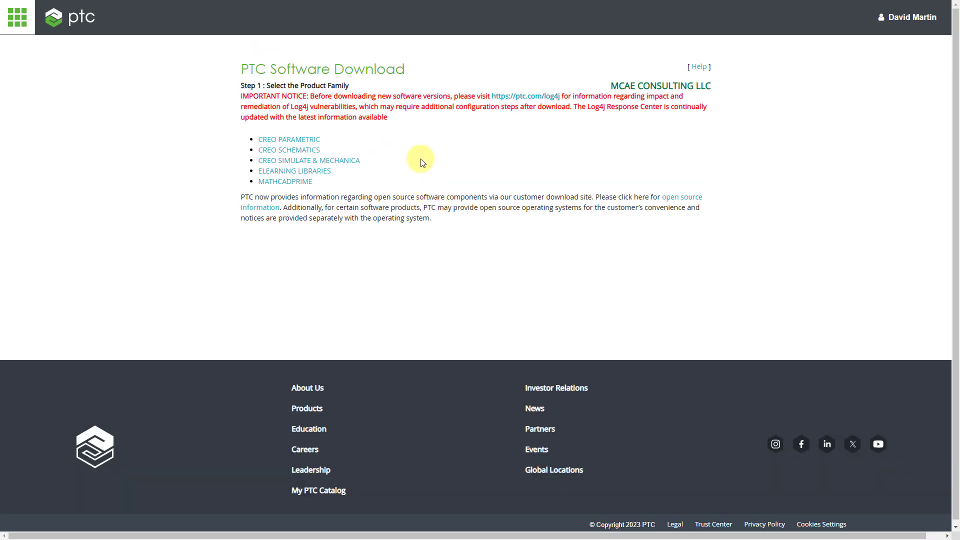
Download the Win64 package of the most recent Creo Parametric 11.0 for Windows over HTTPS.
left_click(293, 140)
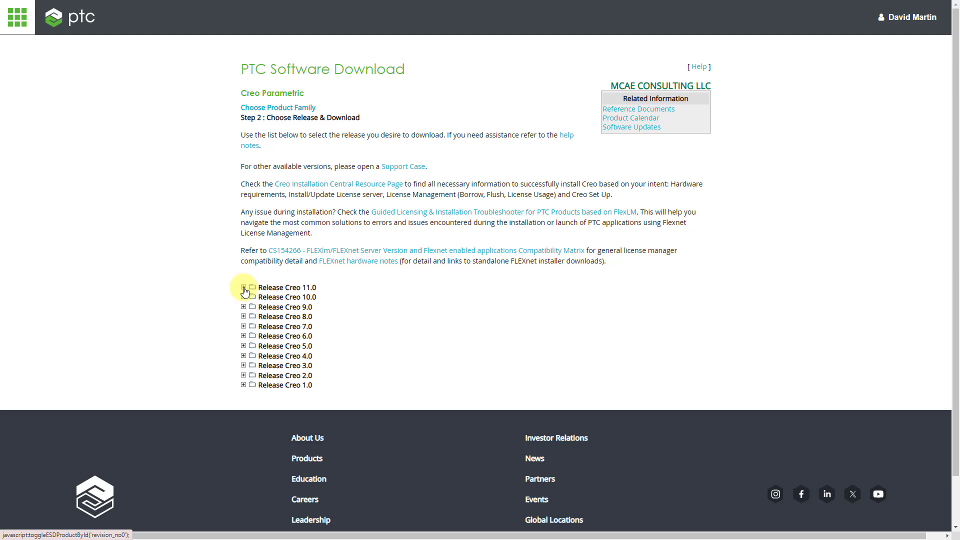
left_click(244, 288)
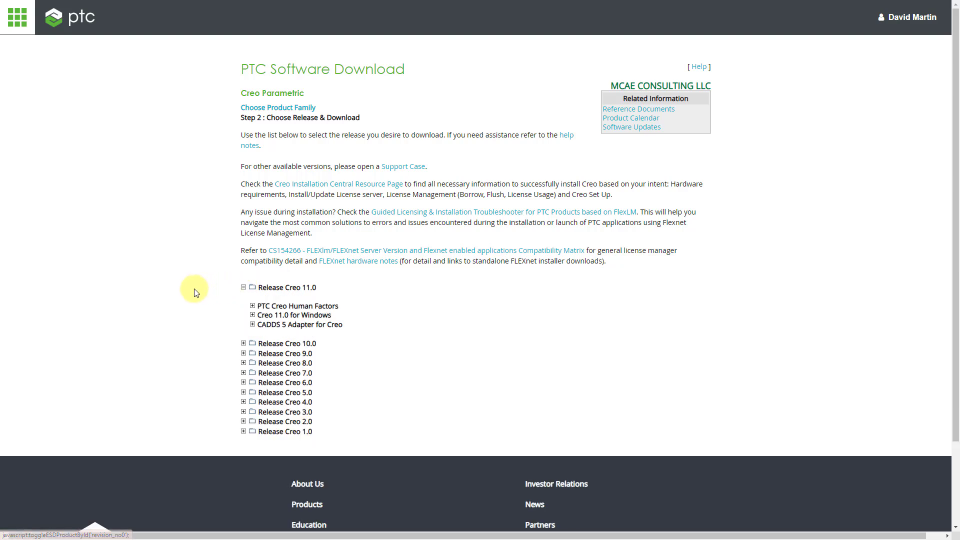
left_click(252, 316)
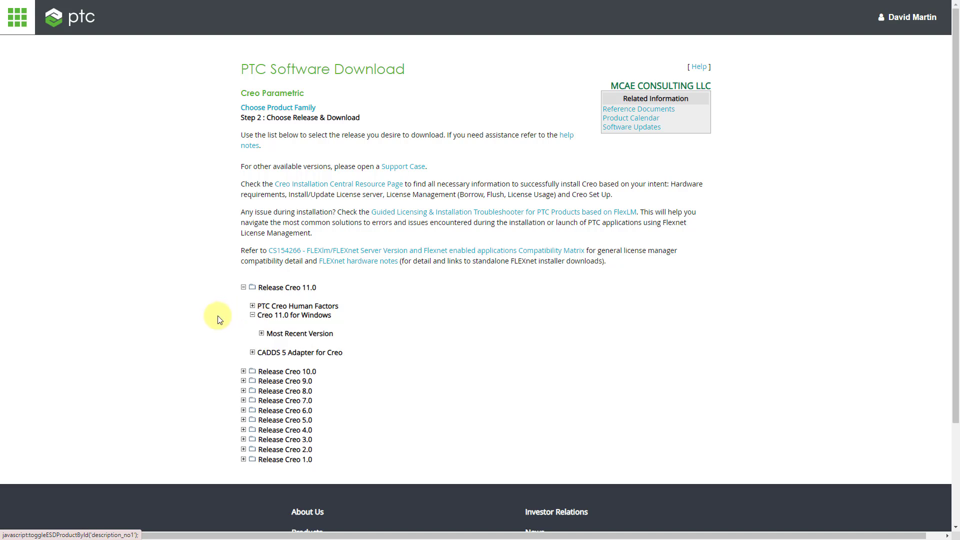
left_click(262, 334)
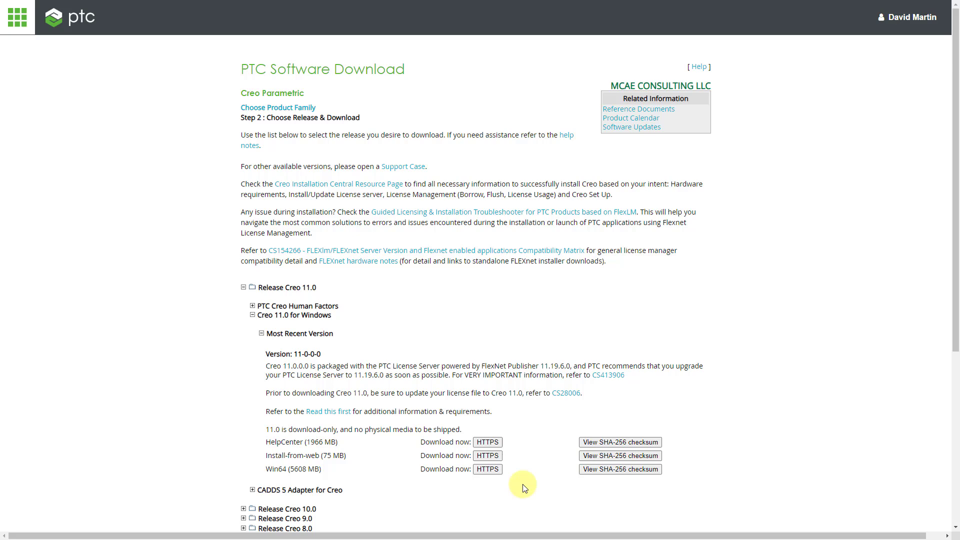
left_click(495, 470)
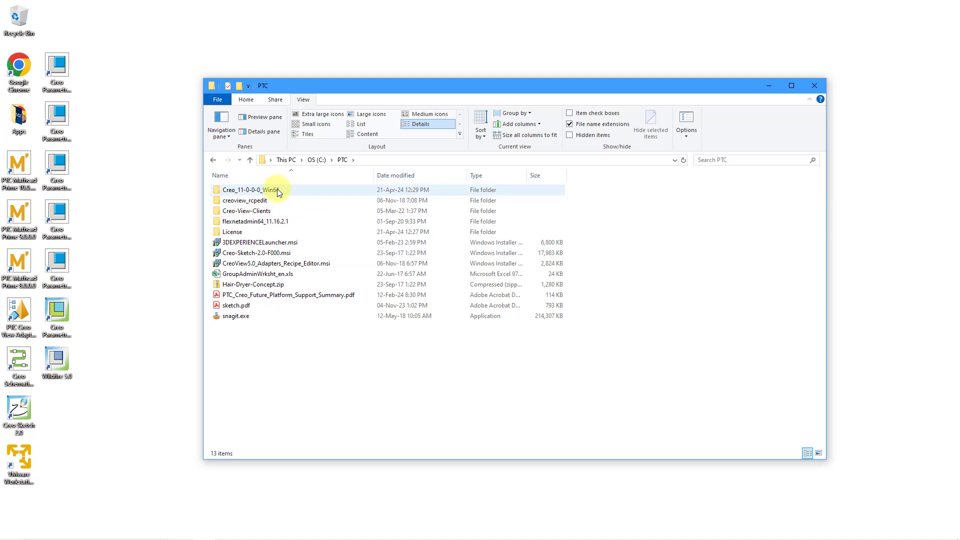
Open C:\PTC\Creo_11-0-0-0_Win64 and run setup.exe.
mouse_move(277, 191)
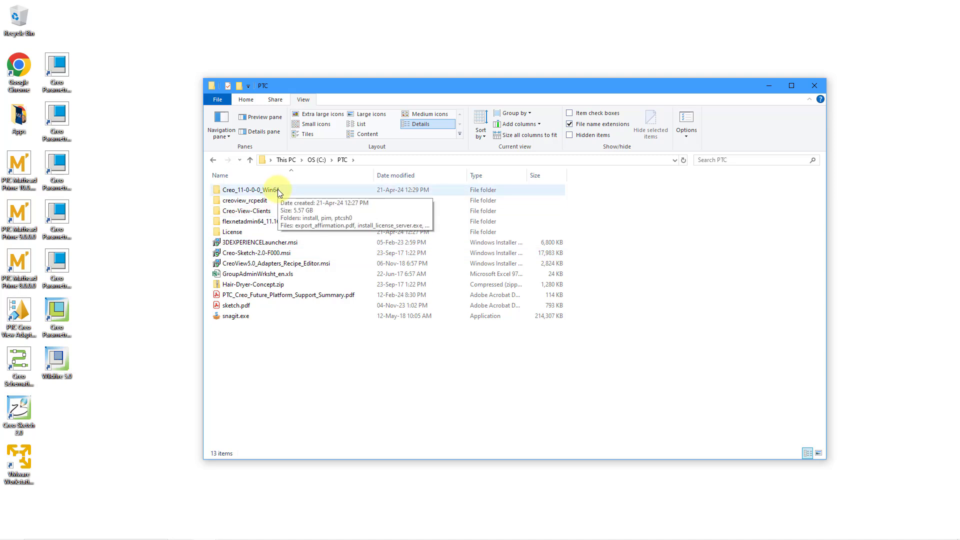
double_click(277, 189)
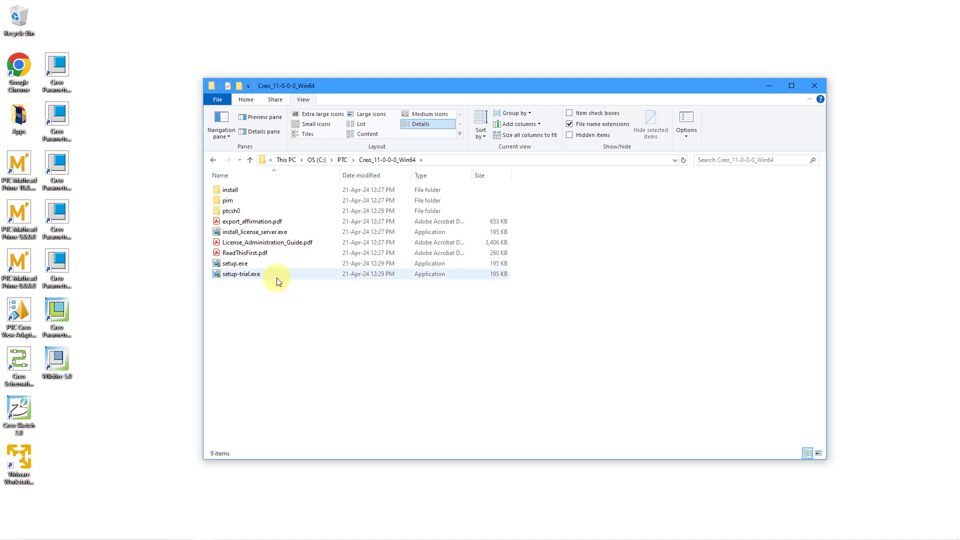
mouse_move(277, 278)
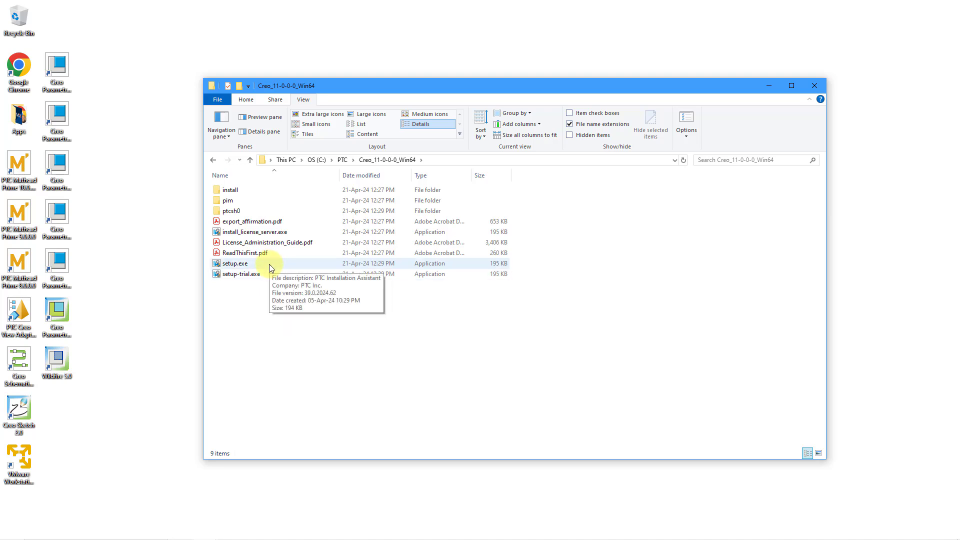
double_click(244, 265)
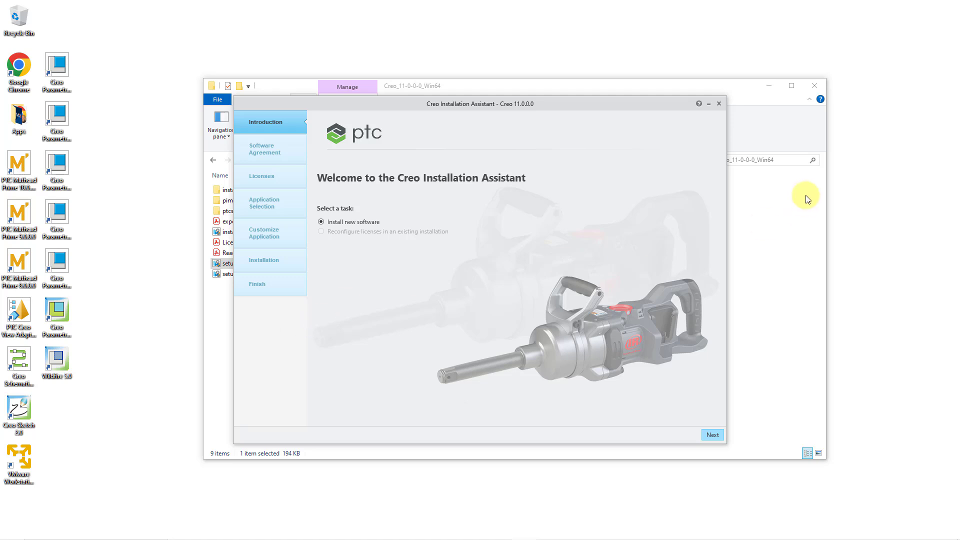
Minimize File Explorer and continue with Install new software to the license agreement page.
left_click(771, 87)
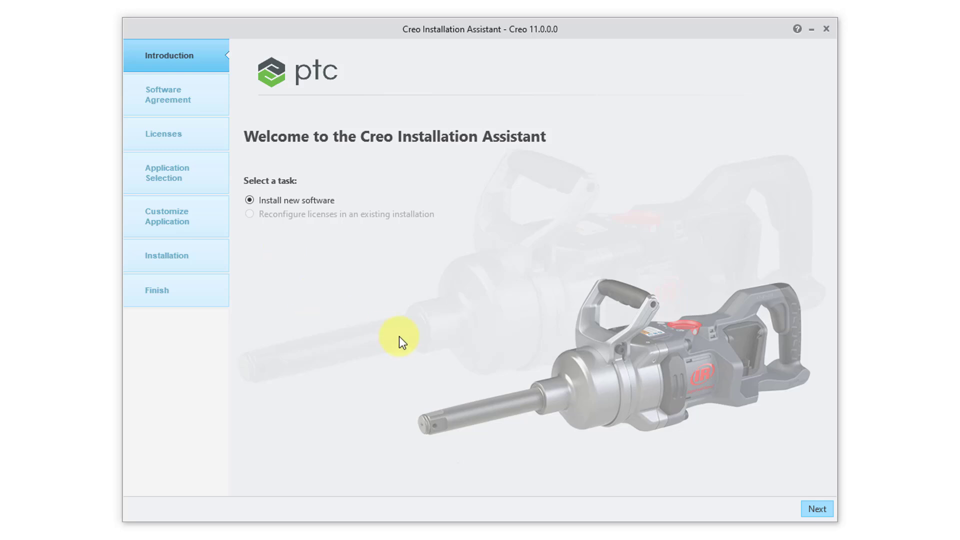
left_click(820, 511)
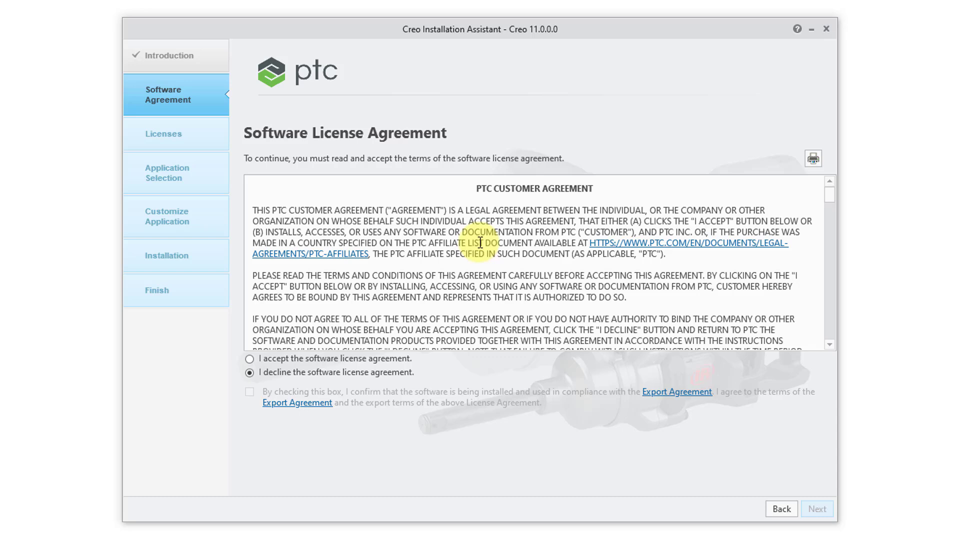
Scroll through the PTC Customer Agreement, accept it, and tick the export compliance checkbox.
scroll(480, 243, "down", 8)
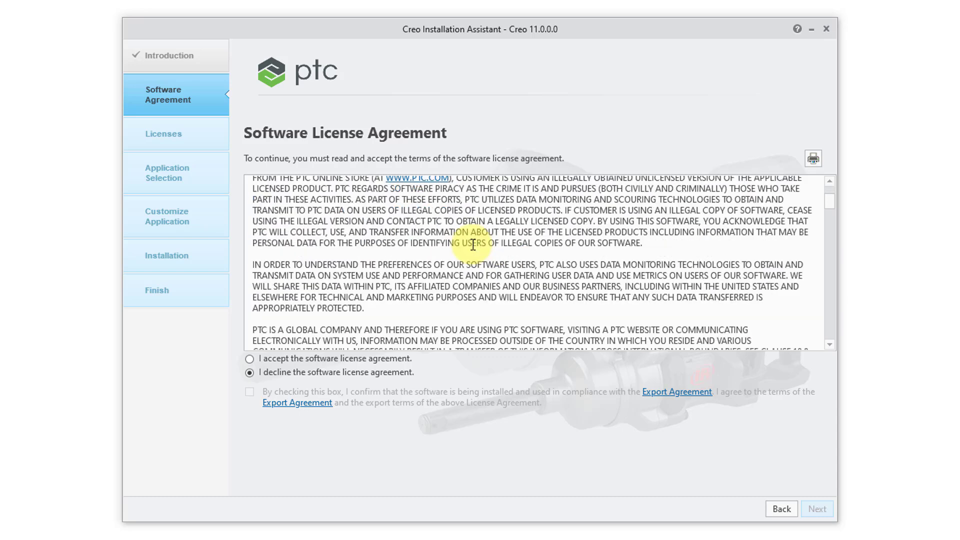
scroll(472, 245, "down", 4)
scroll(471, 245, "down", 7)
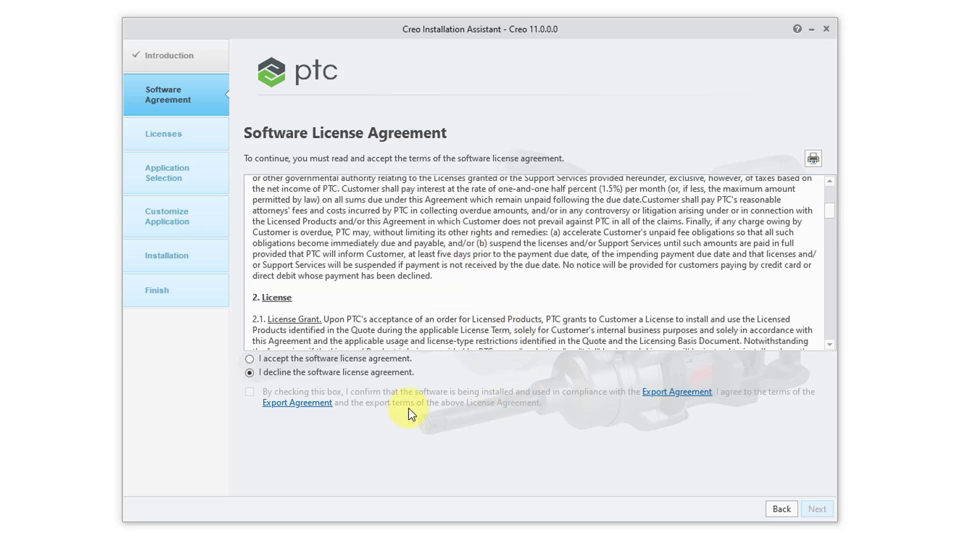
left_click(248, 360)
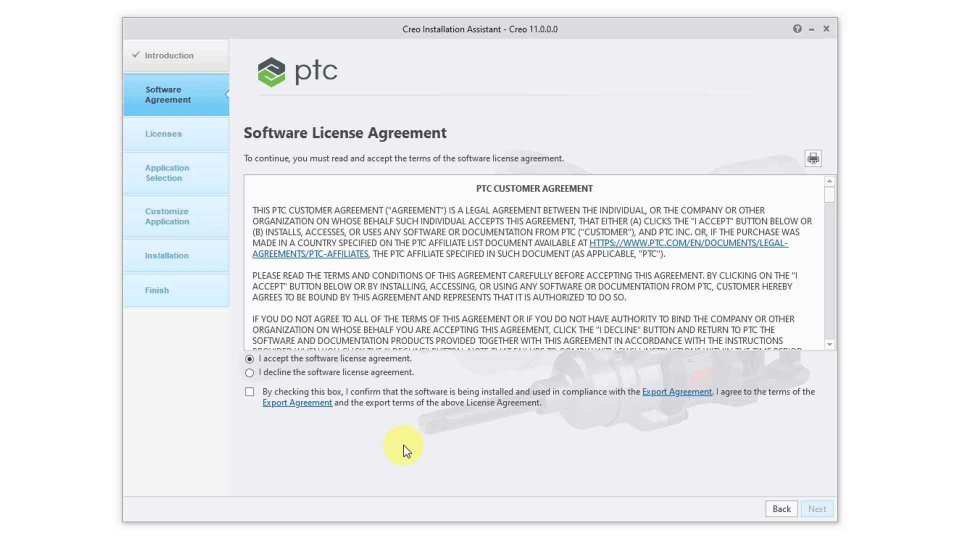
left_click(250, 393)
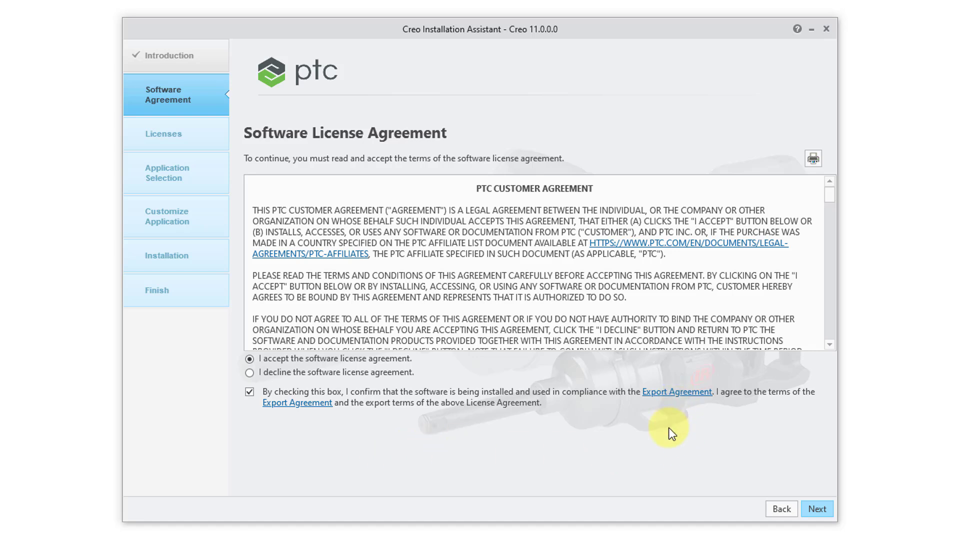
Advance to License Identification and expand Node Locked License Generation.
left_click(817, 509)
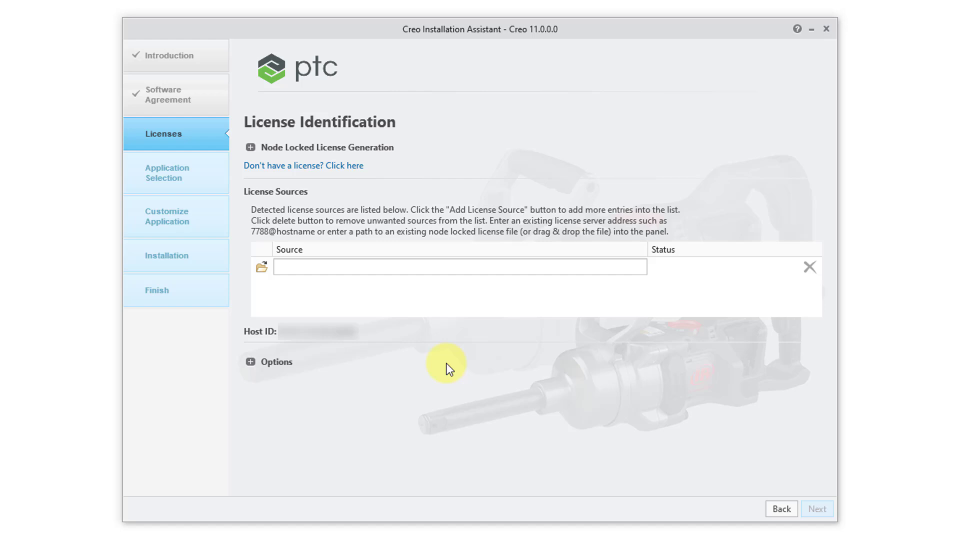
left_click(251, 147)
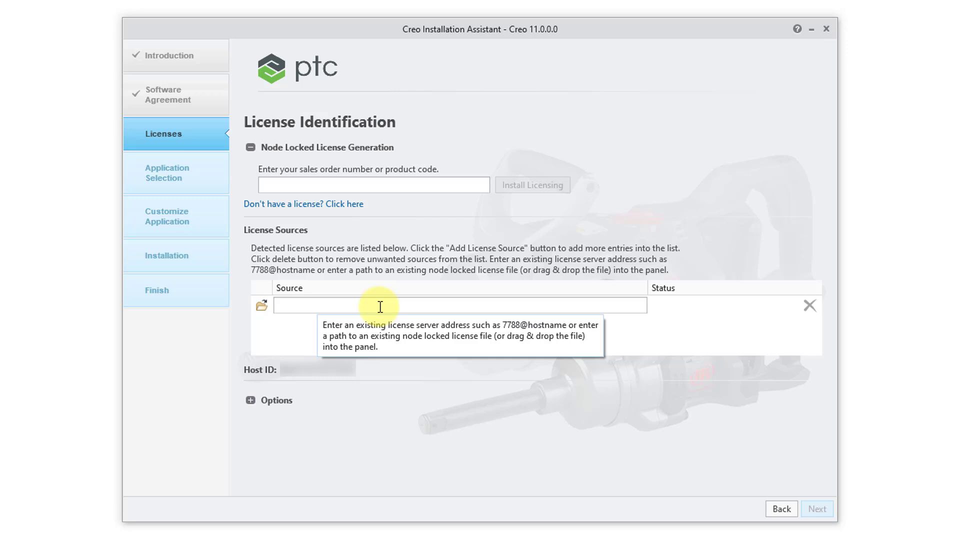
Browse for a license file in C:\PTC\License, listing files with sizes and modification dates.
left_click(262, 307)
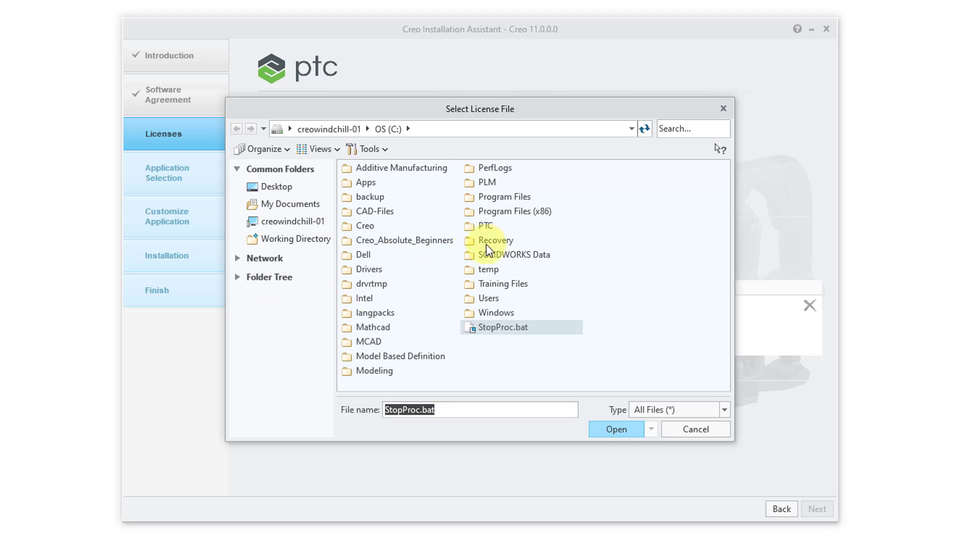
double_click(488, 228)
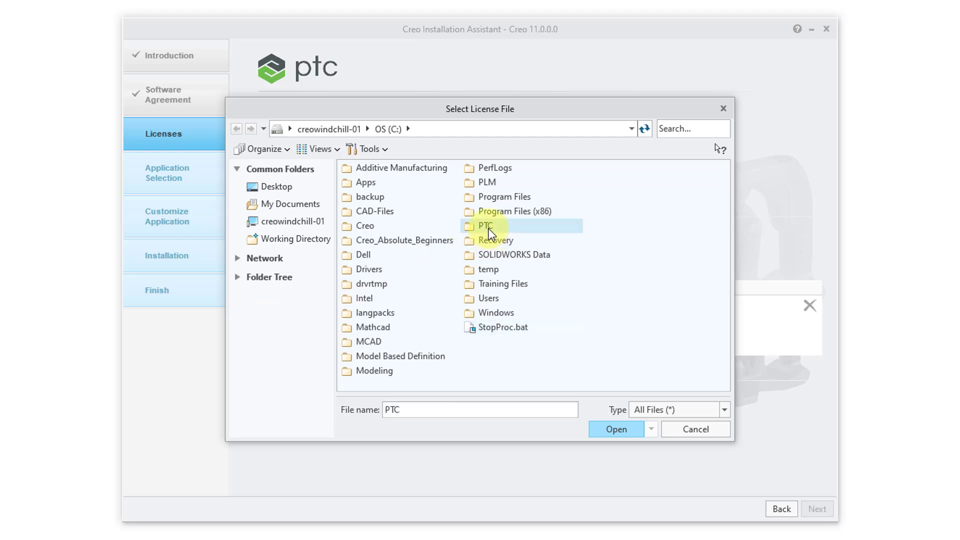
double_click(373, 228)
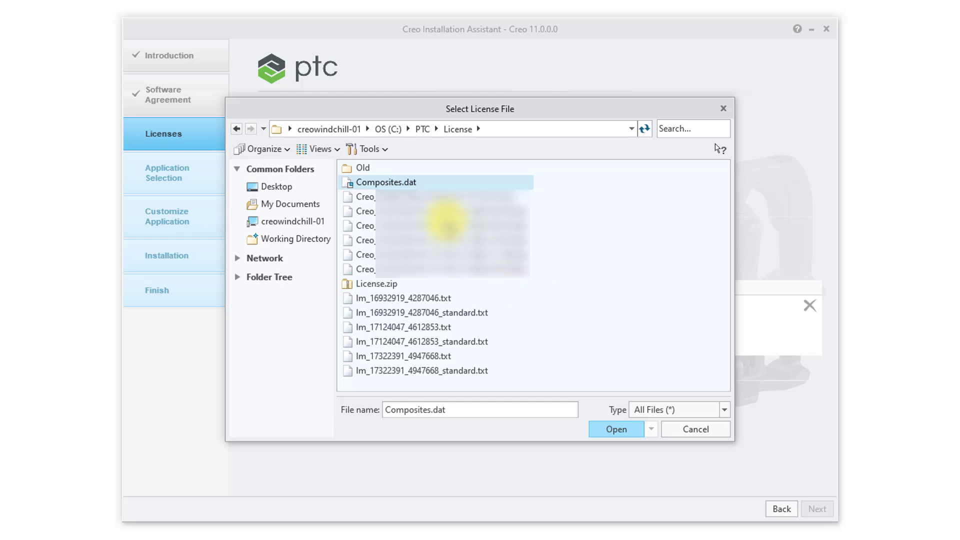
left_click(325, 147)
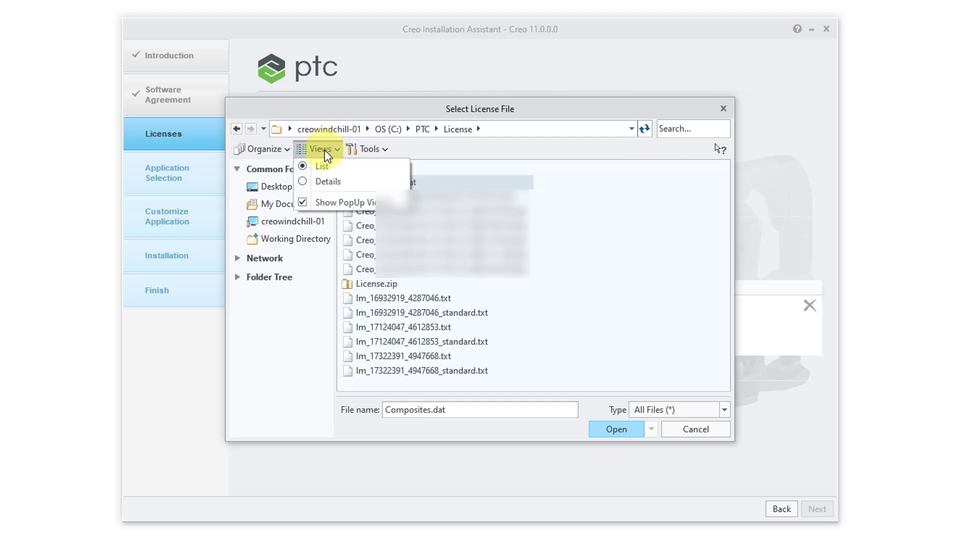
left_click(328, 180)
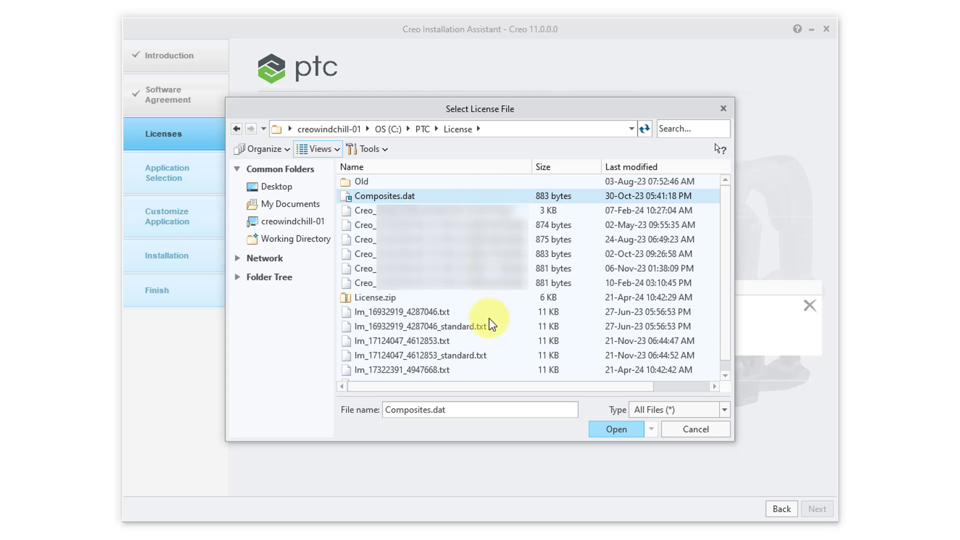
scroll(487, 322, "down", 1)
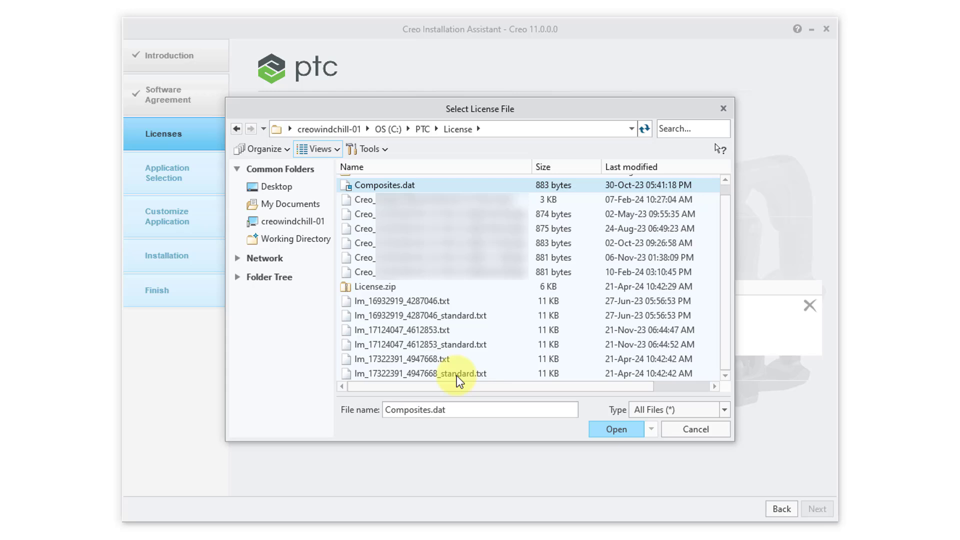
Add the standard .txt license and the 10-Feb-24 Creo .dat file as license sources, then expand Options.
double_click(456, 374)
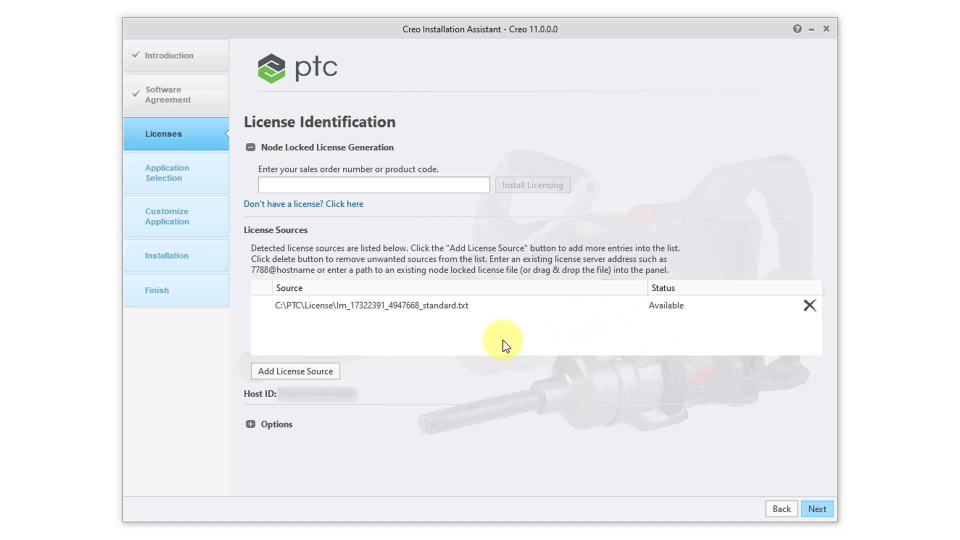
left_click(313, 371)
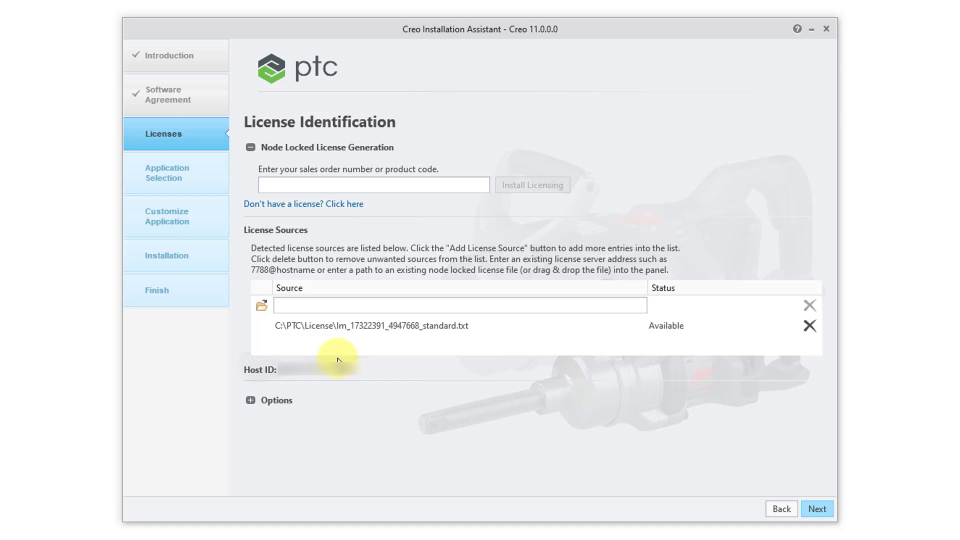
left_click(262, 306)
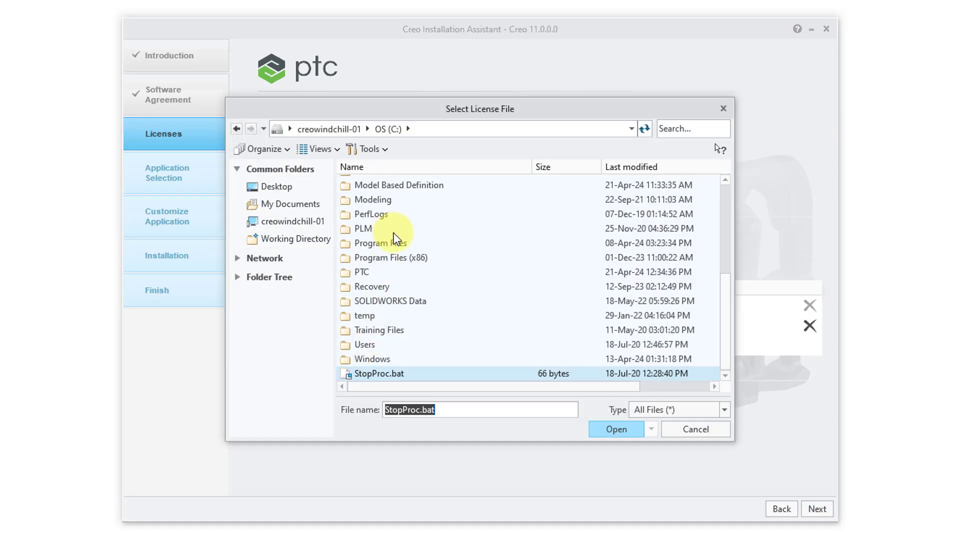
double_click(362, 272)
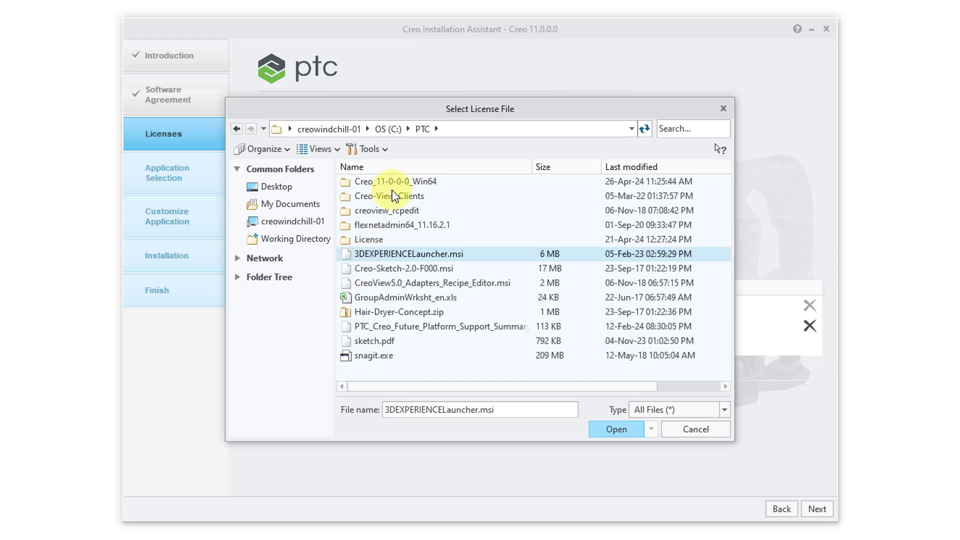
double_click(376, 239)
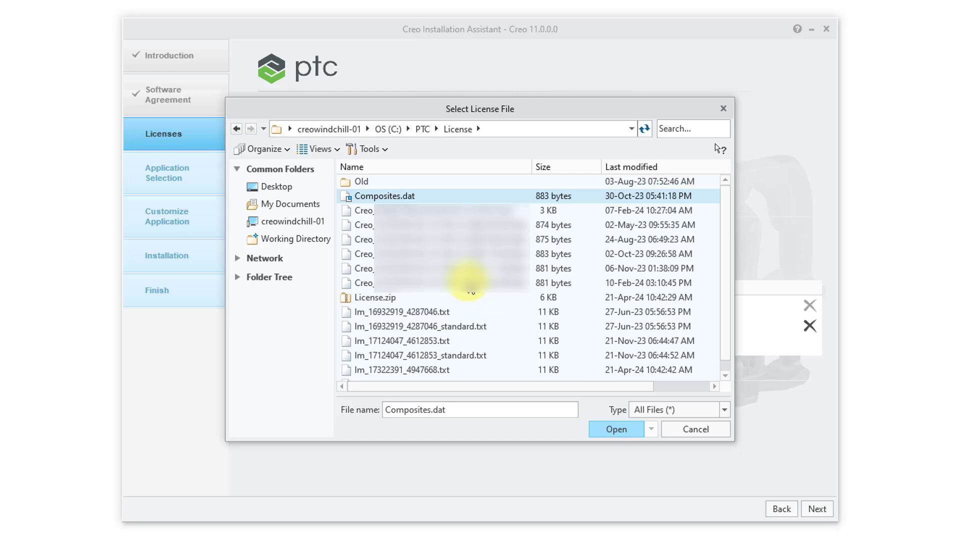
left_click(468, 283)
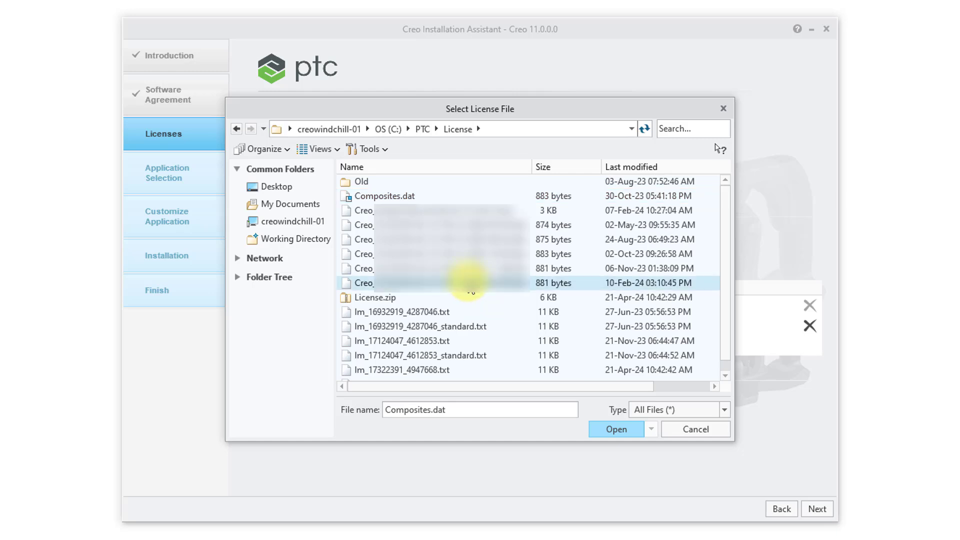
left_click(616, 430)
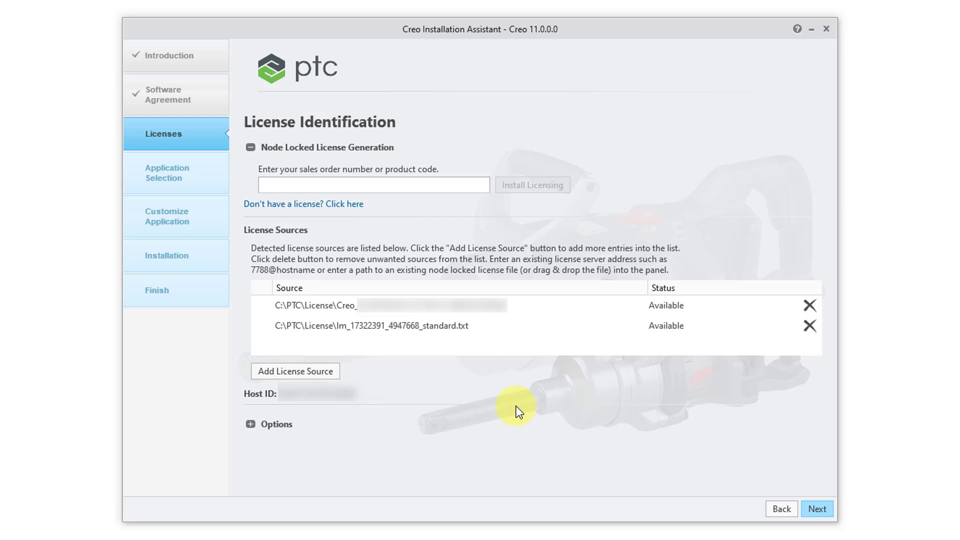
left_click(251, 424)
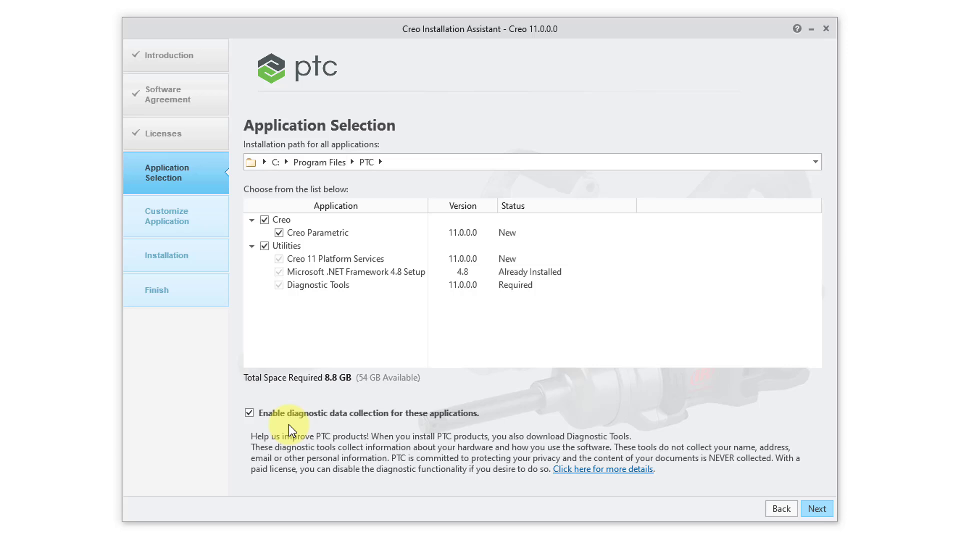
Check Creo Ansys Simulation, Creo Simulate, Creo Expert Moldbase and FEM mode in Application Features.
left_click(816, 510)
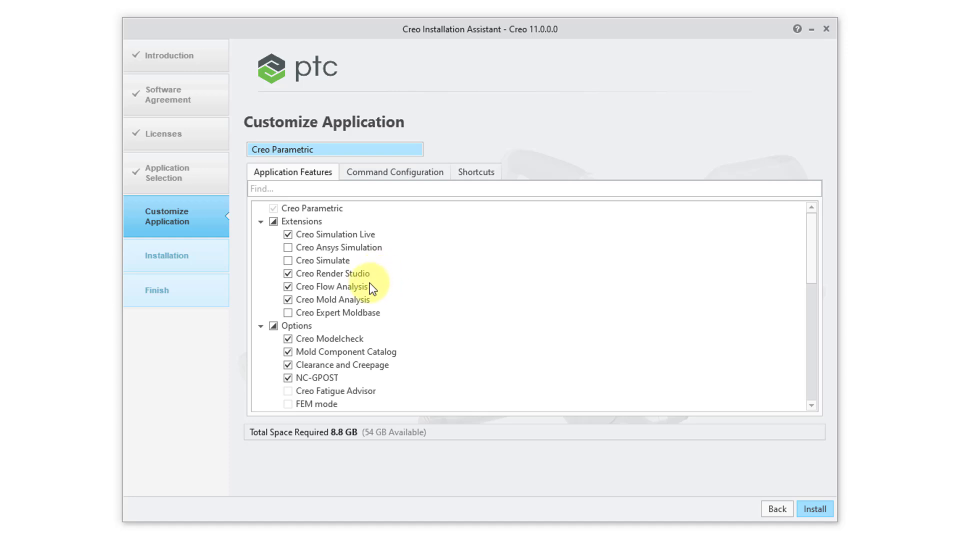
mouse_move(368, 297)
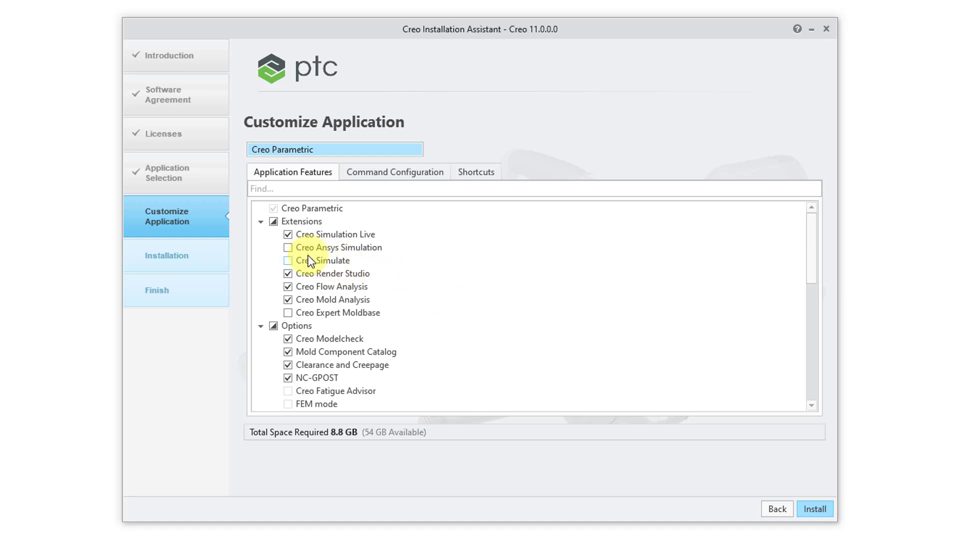
left_click(289, 248)
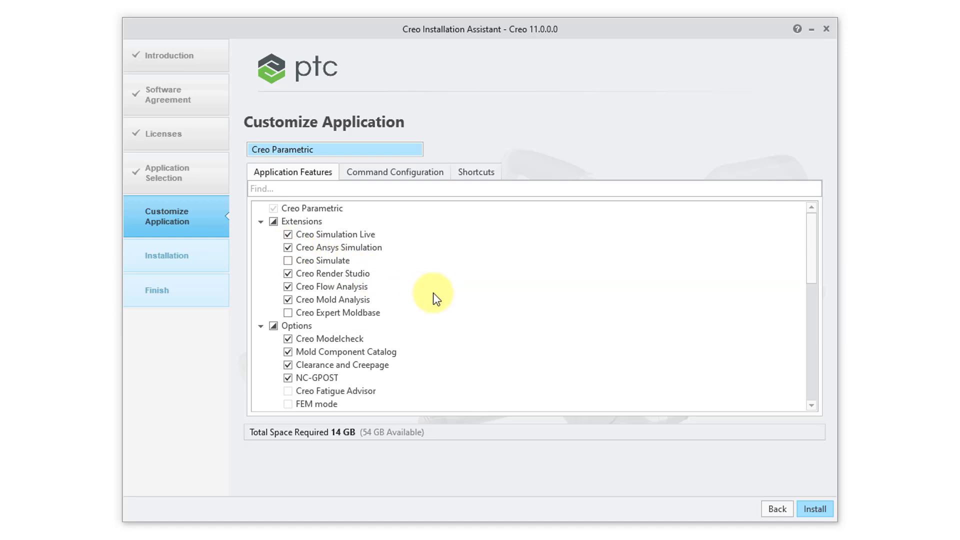
left_click(287, 261)
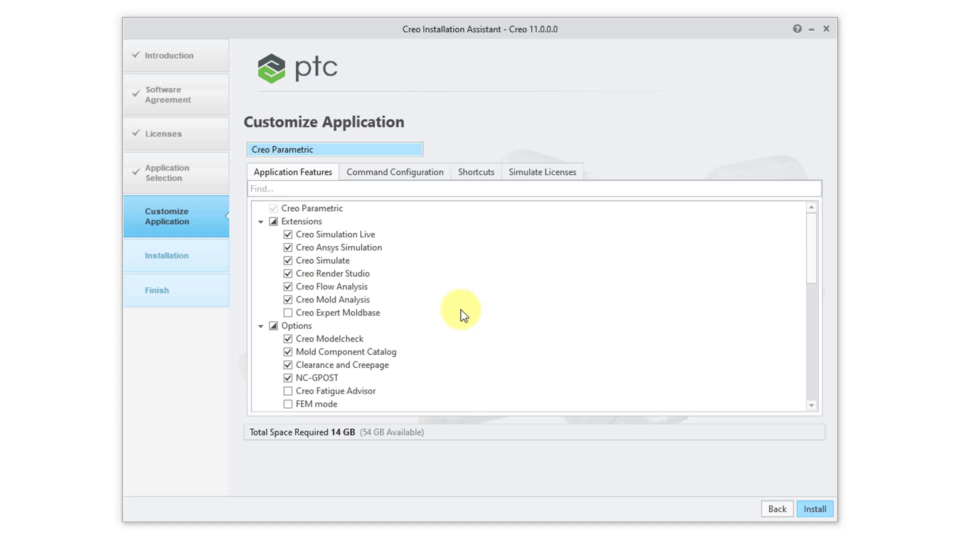
left_click(288, 313)
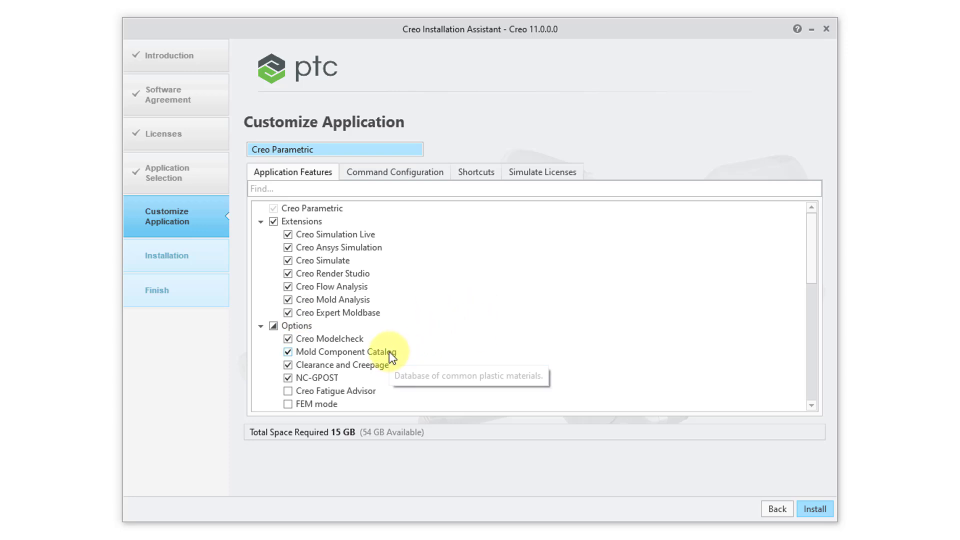
scroll(400, 392, "down", 3)
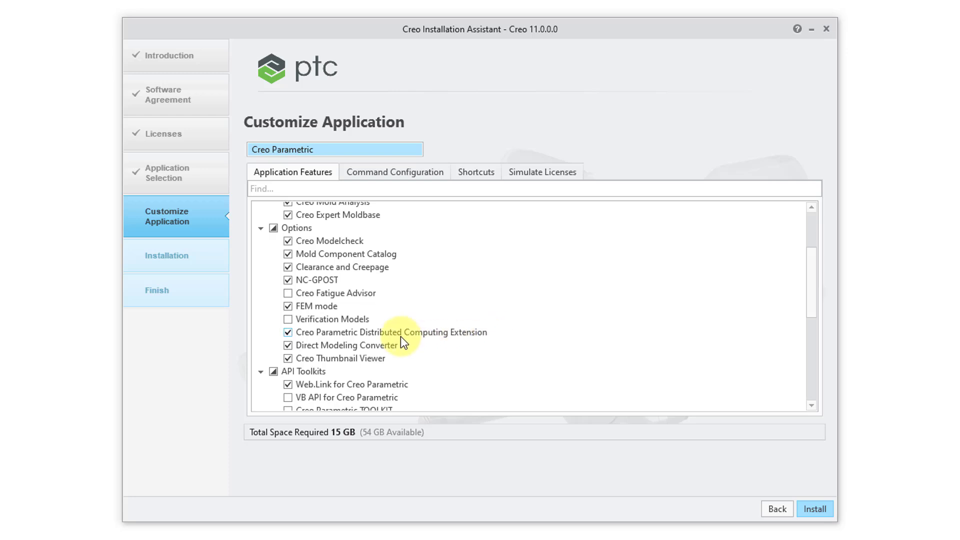
scroll(413, 342, "down", 4)
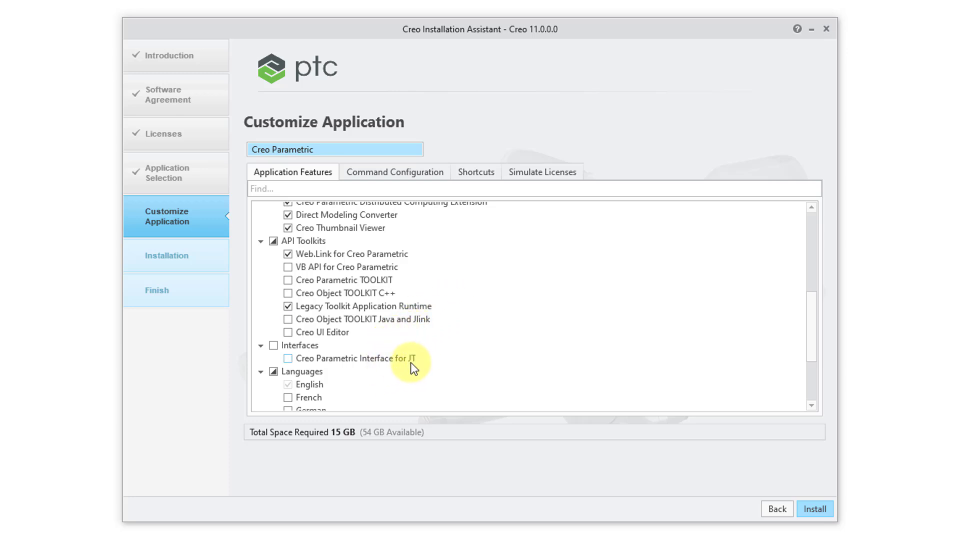
mouse_move(410, 367)
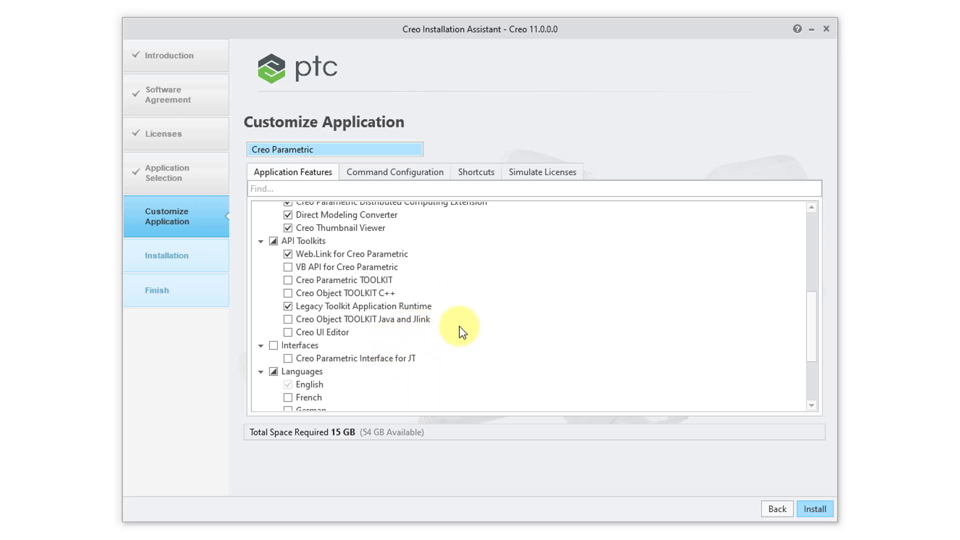
scroll(458, 328, "down", 2)
scroll(424, 330, "down", 2)
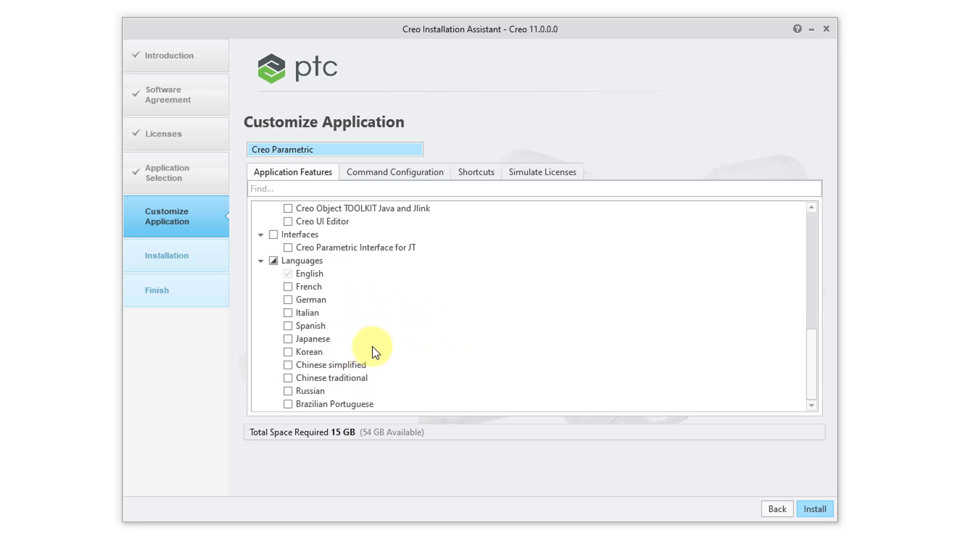
scroll(409, 326, "up", 10)
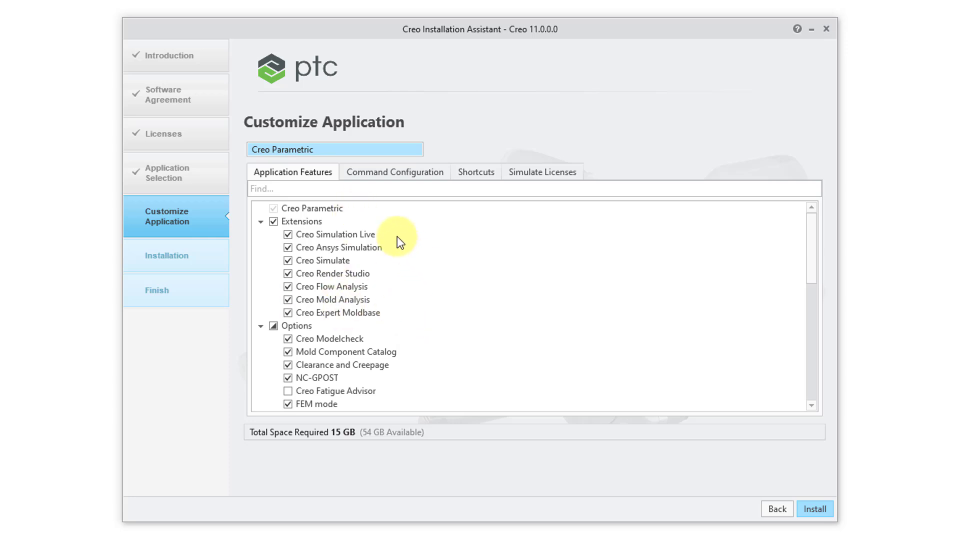
Reorder the parametric configuration's License to run so CREOPMA_T5 comes before PROE_DesignAdv.
left_click(395, 178)
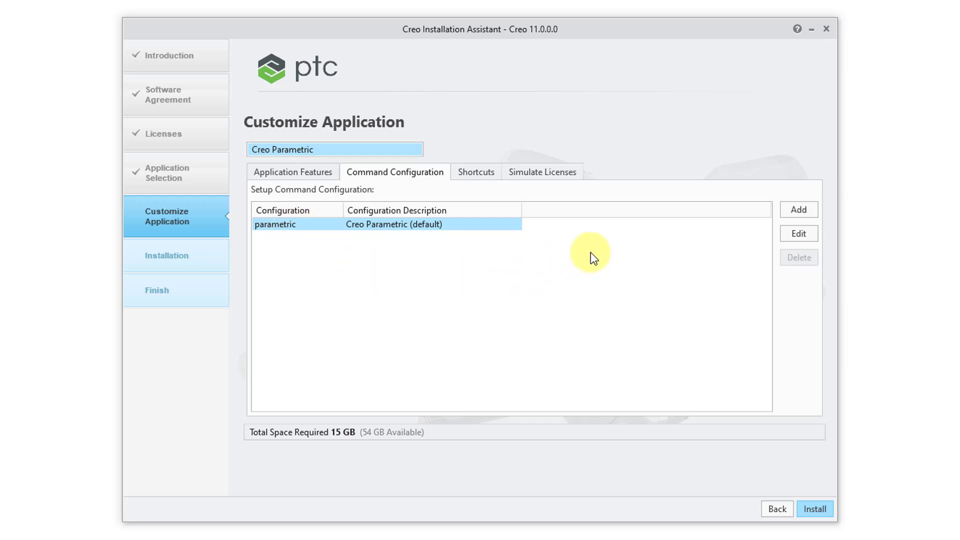
left_click(802, 234)
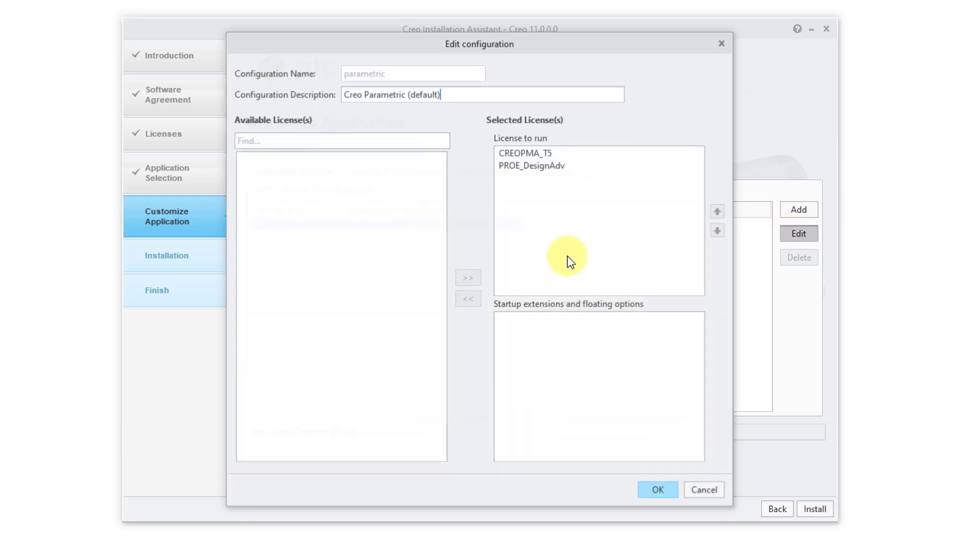
left_click(533, 166)
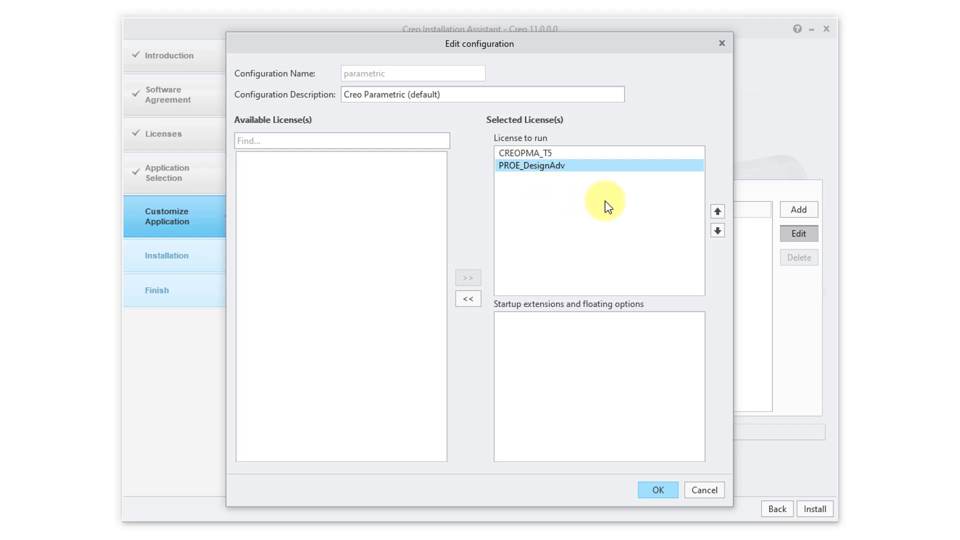
left_click(719, 210)
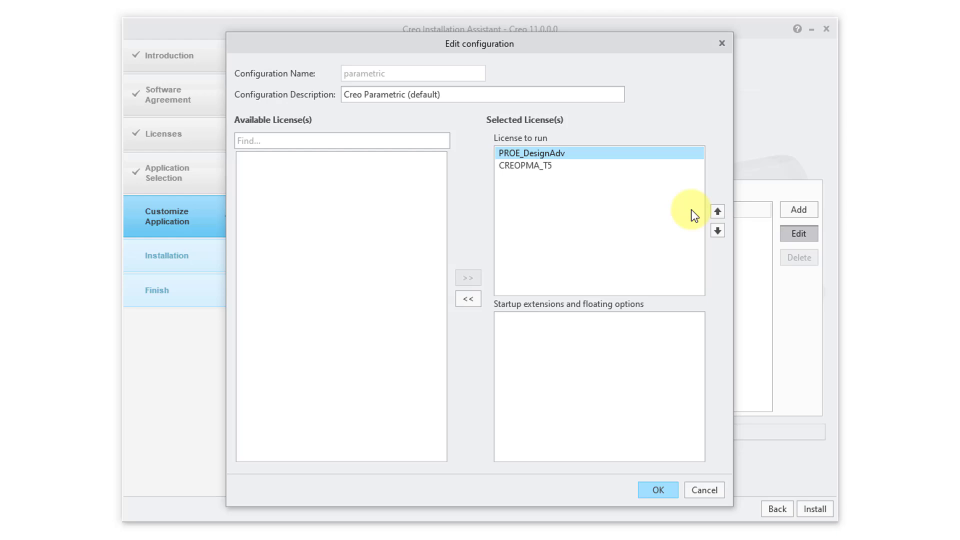
left_click(552, 167)
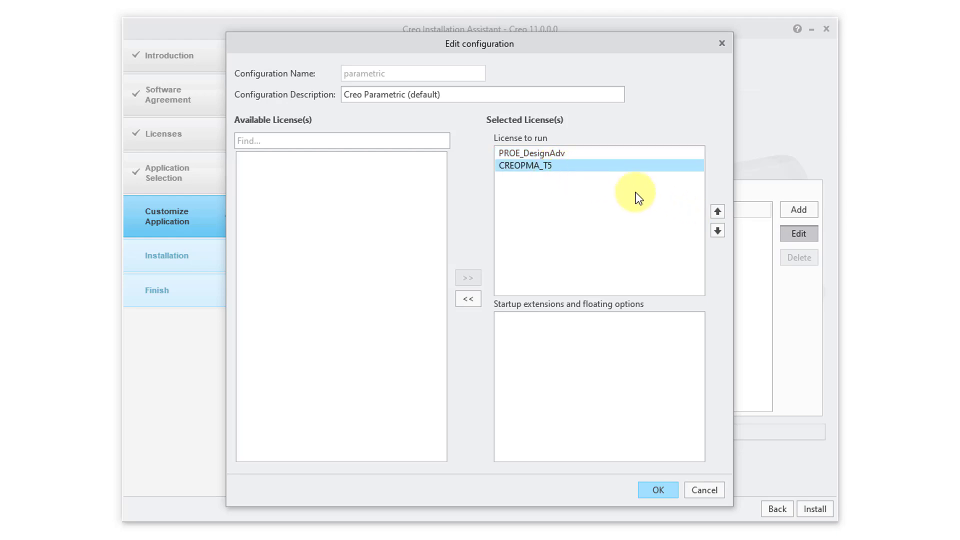
left_click(717, 212)
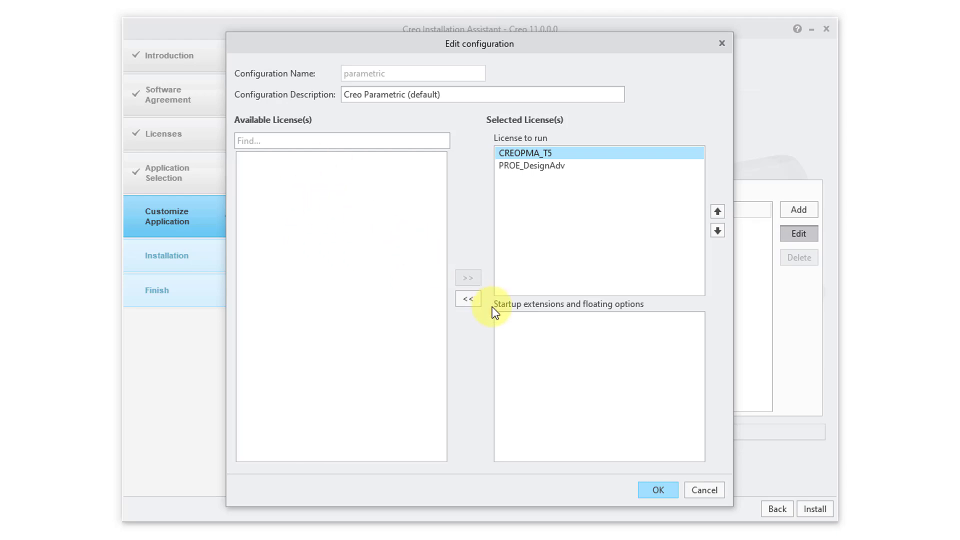
Accept the new license order, returning to Command Configuration with parametric as the default configuration.
left_click(657, 490)
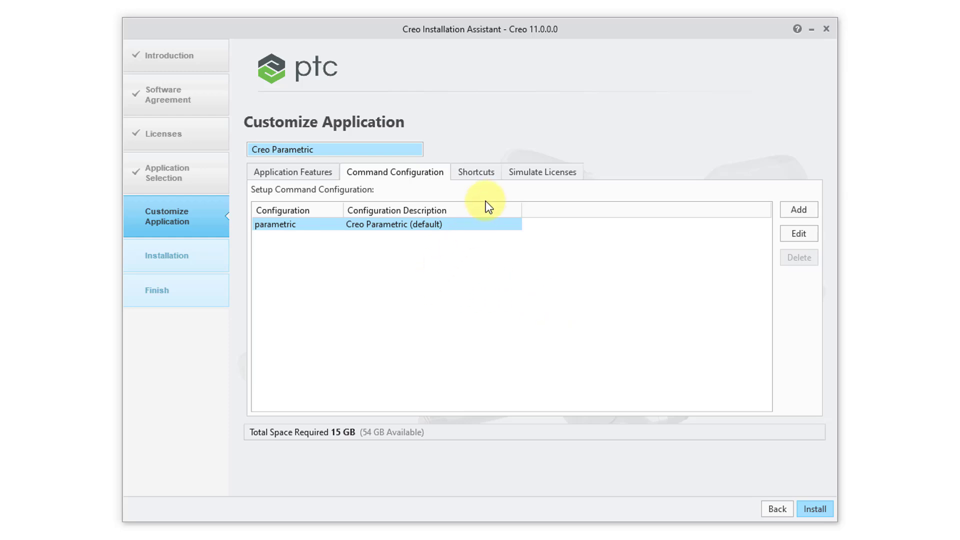
Check the shortcut settings, then view the Simulate license assignments for MEC_ELITE_UI and MEC_ELITE_ENG.
left_click(481, 173)
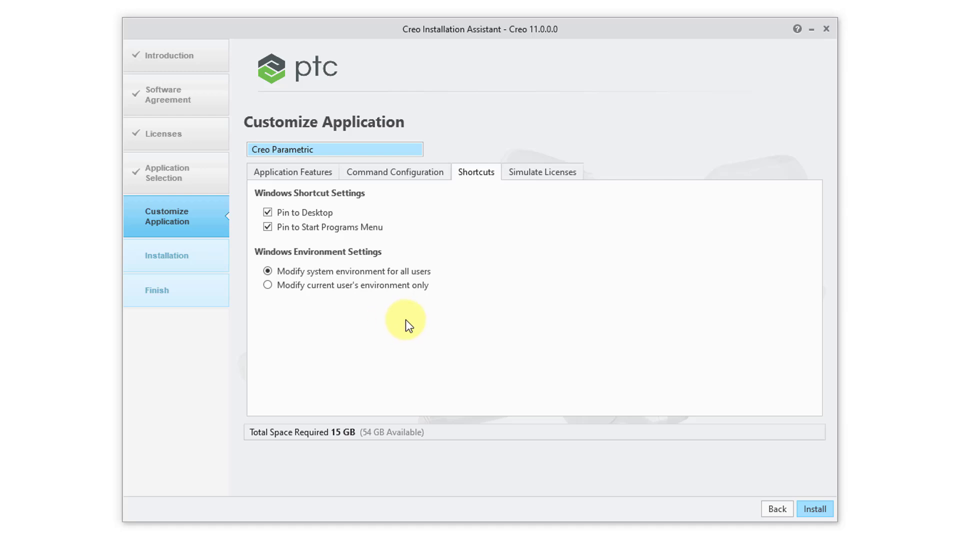
left_click(536, 176)
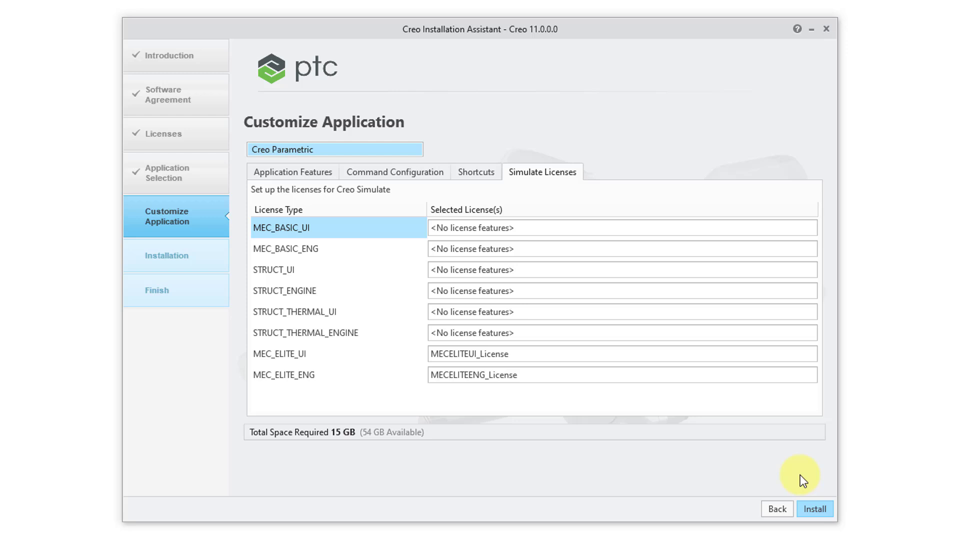
Install the selected Creo 11 applications and wait until every one reaches 100%.
left_click(815, 509)
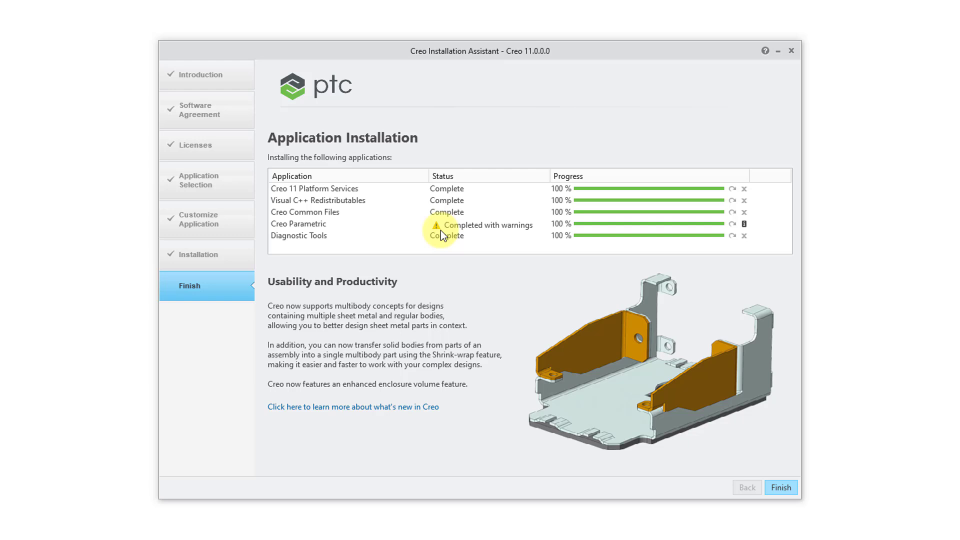
mouse_move(438, 229)
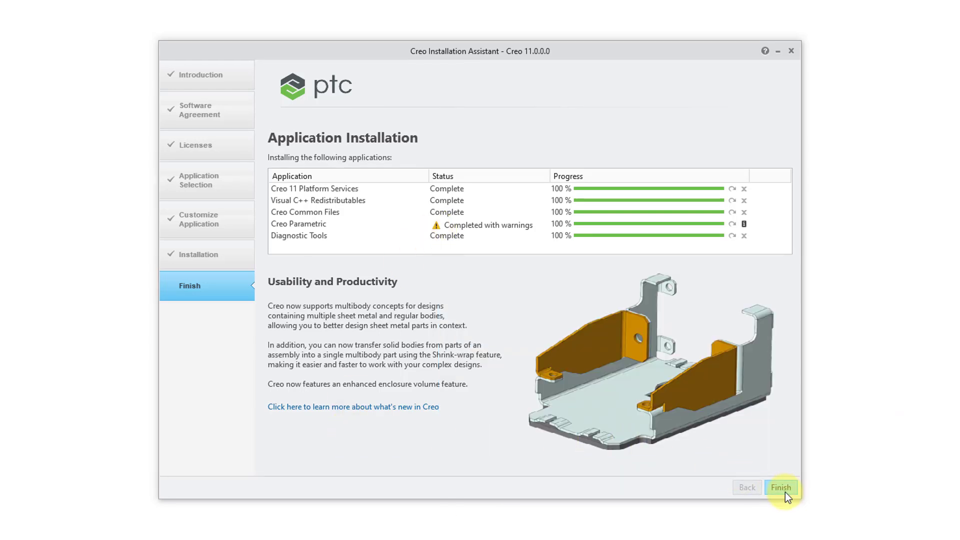
Close the finished installer and move the Creo Parametric 11.0.0.0 shortcut to the top beside the Recycle Bin.
left_click(711, 440)
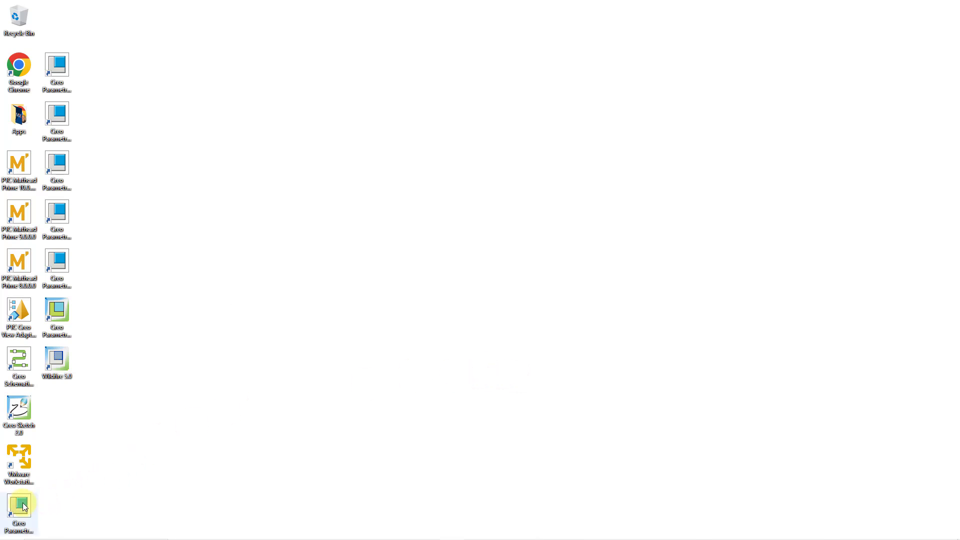
left_click_drag(23, 506, 57, 10)
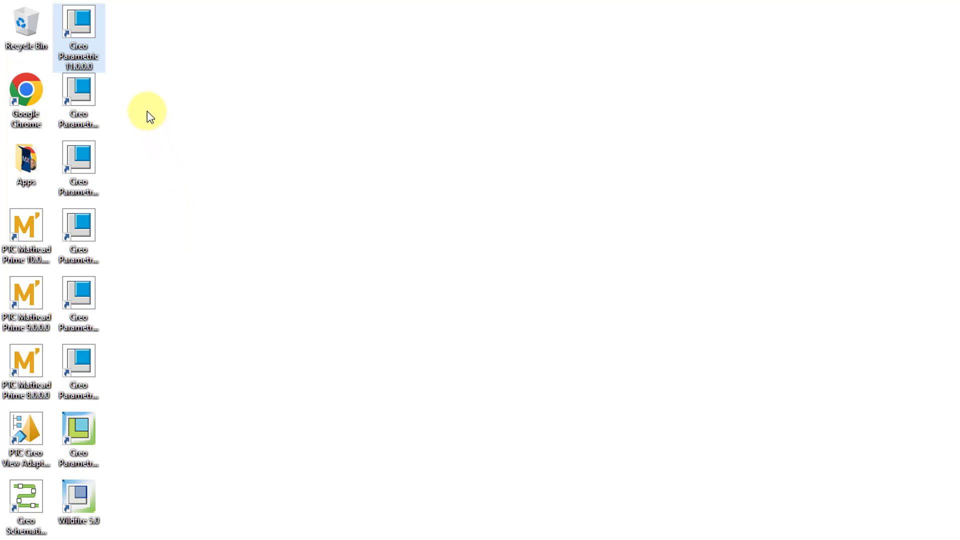
Change the Creo Parametric 11.0.0.0 shortcut's Start in folder to C:\Creo, saving with administrator permission.
right_click(88, 25)
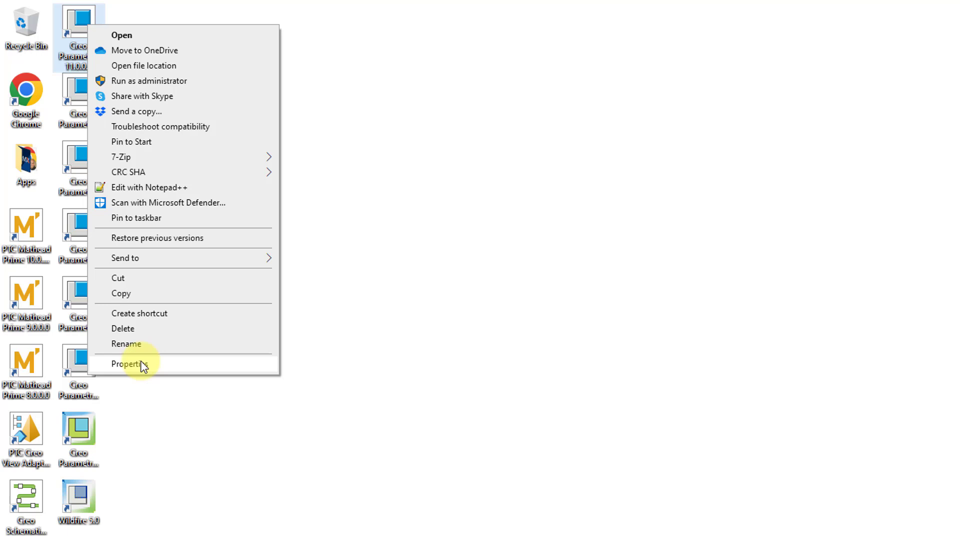
left_click(202, 365)
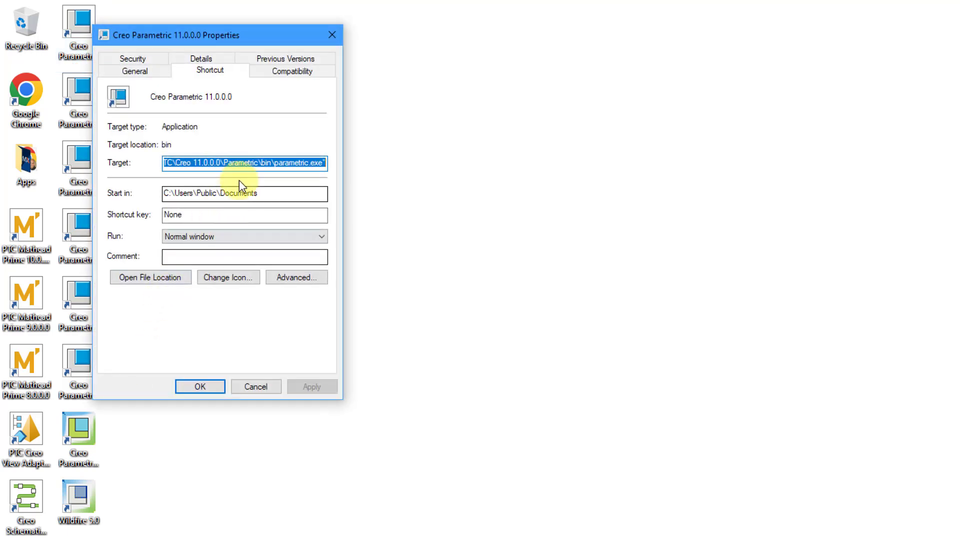
left_click(290, 196)
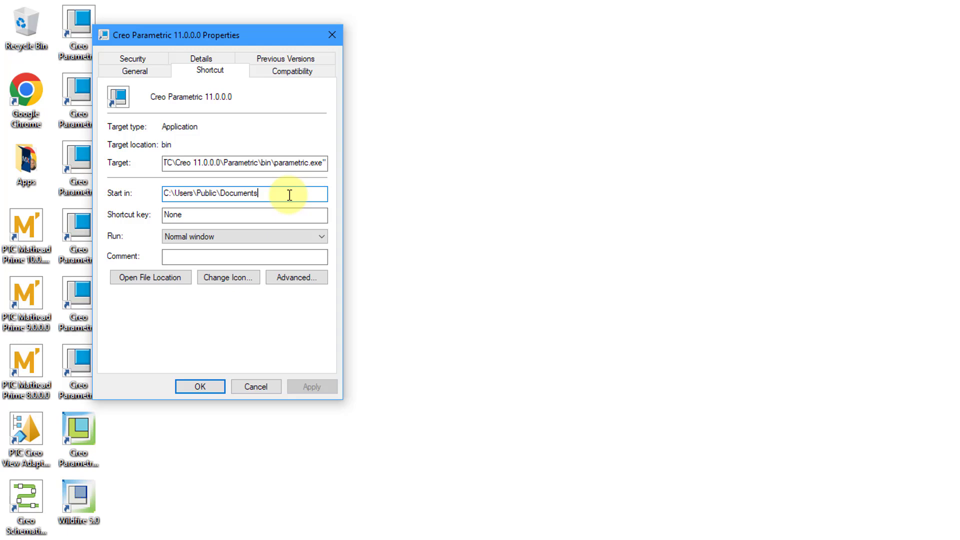
key("BackSpace")
key("BackSpace")
key("BackSpace")
key("BackSpace")
key("BackSpace")
key("BackSpace")
key("BackSpace")
key("BackSpace")
key("BackSpace")
key("BackSpace")
key("BackSpace")
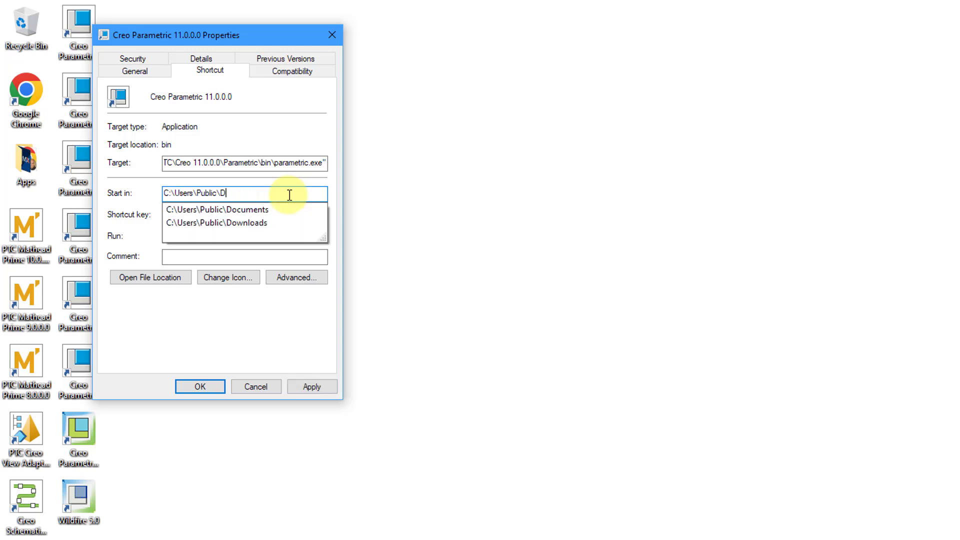
key("BackSpace")
key("BackSpace")
key("BackSpace")
key("BackSpace")
key("BackSpace")
key("BackSpace")
key("BackSpace")
key("BackSpace")
key("BackSpace")
key("BackSpace")
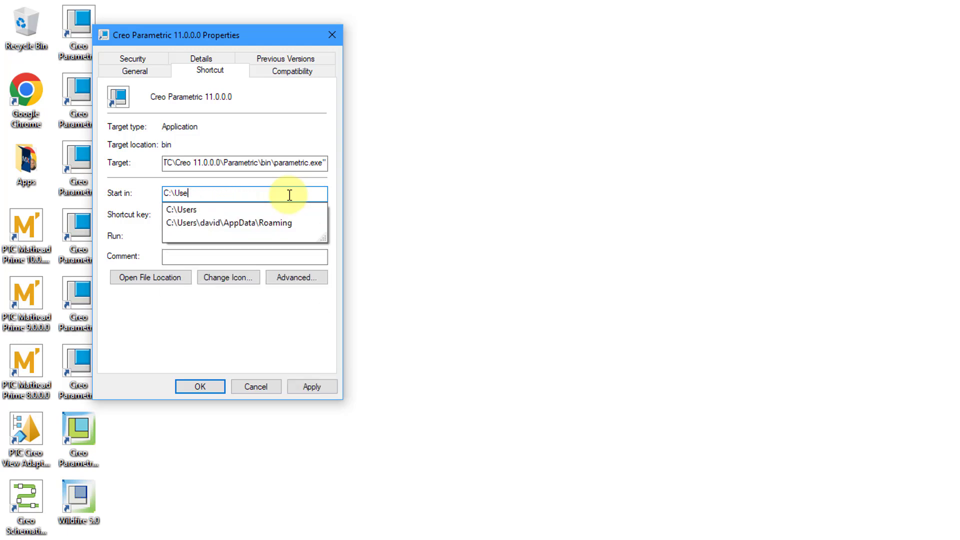
key("BackSpace")
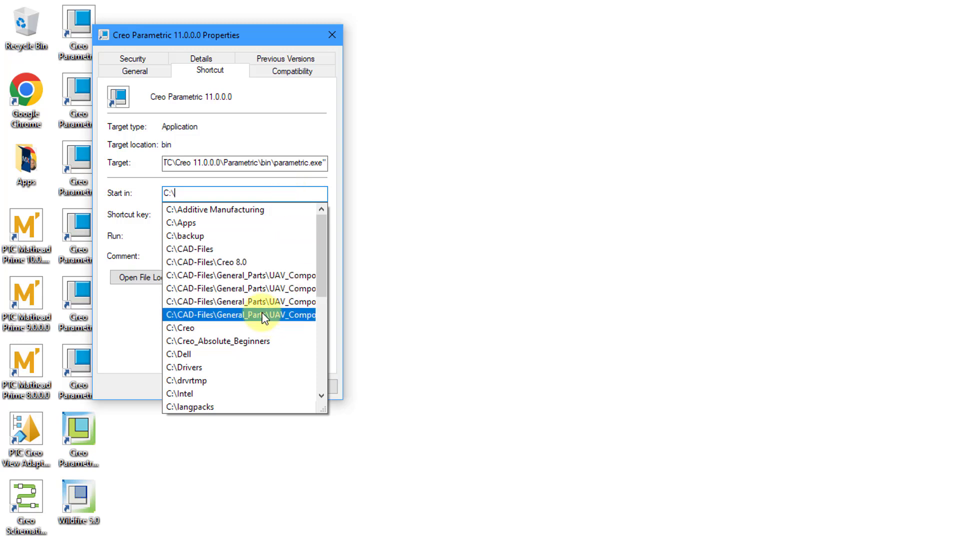
left_click(233, 326)
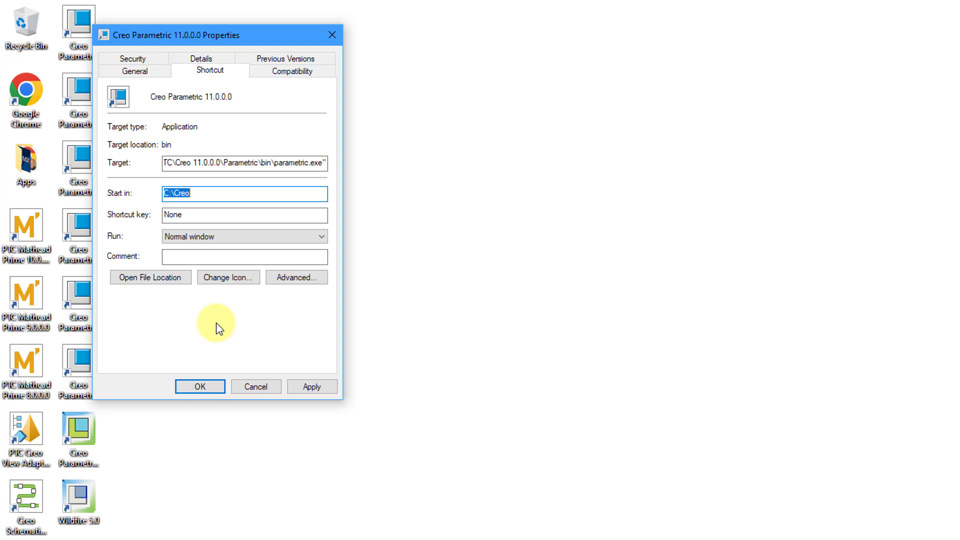
left_click(210, 391)
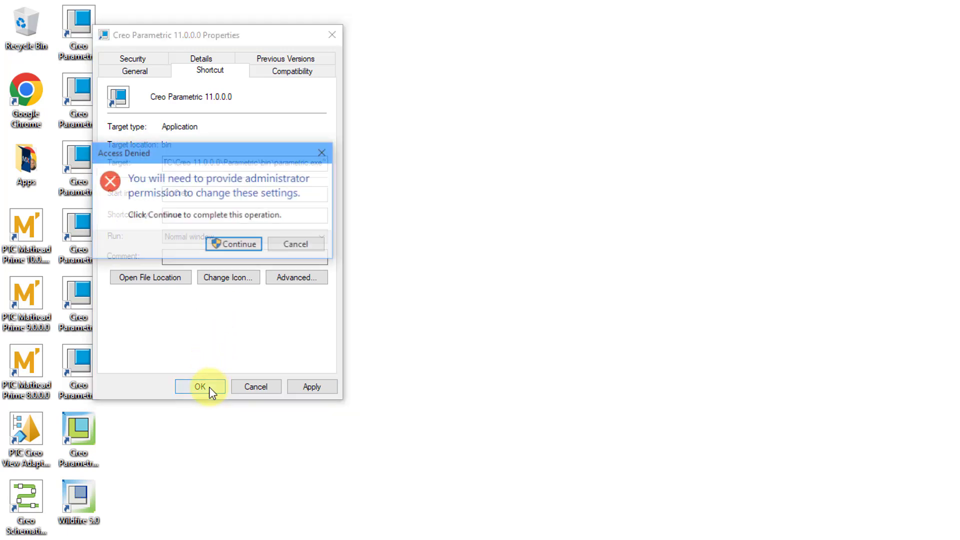
left_click(243, 247)
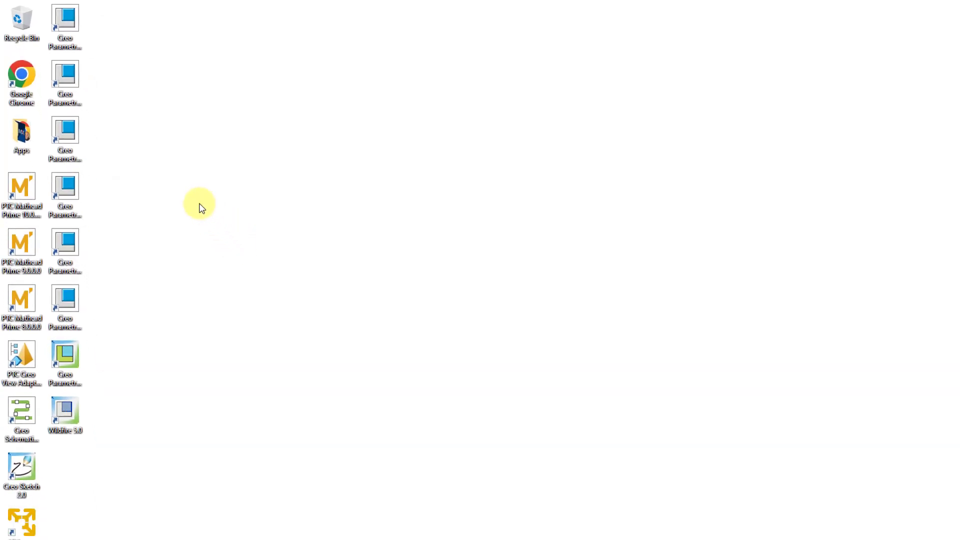
Launch Creo Parametric 11.0.0.0 from its desktop shortcut and close the Config.pro Mapkeys Ignored notice.
left_click(63, 23)
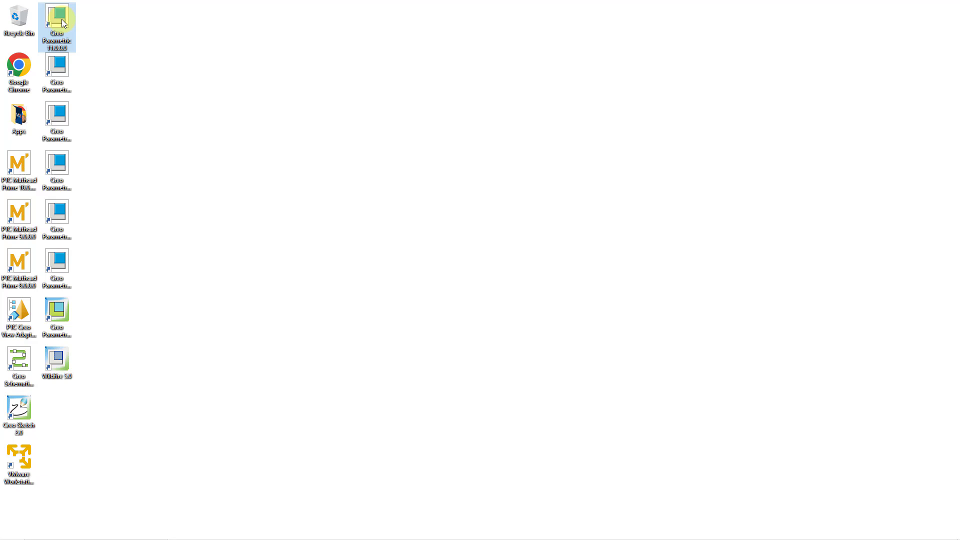
double_click(64, 22)
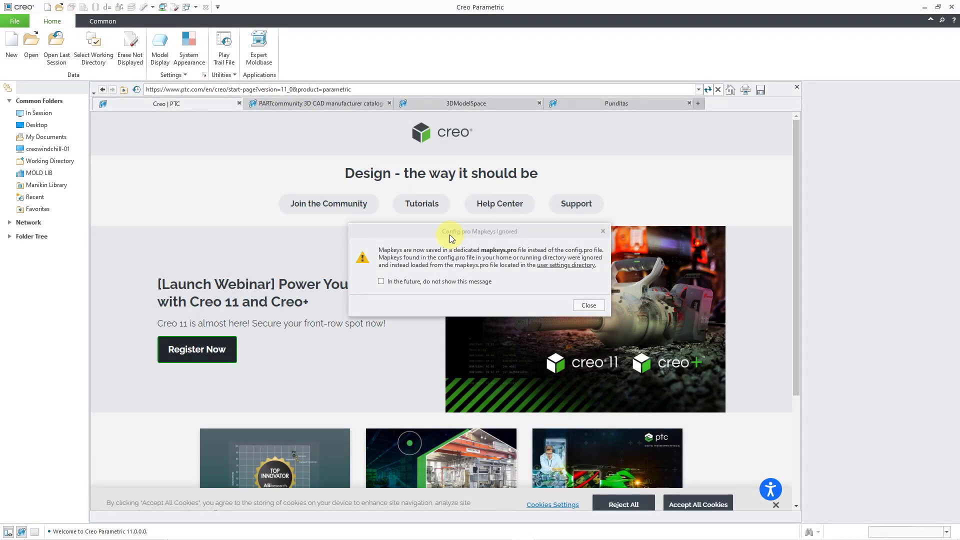
left_click(449, 235)
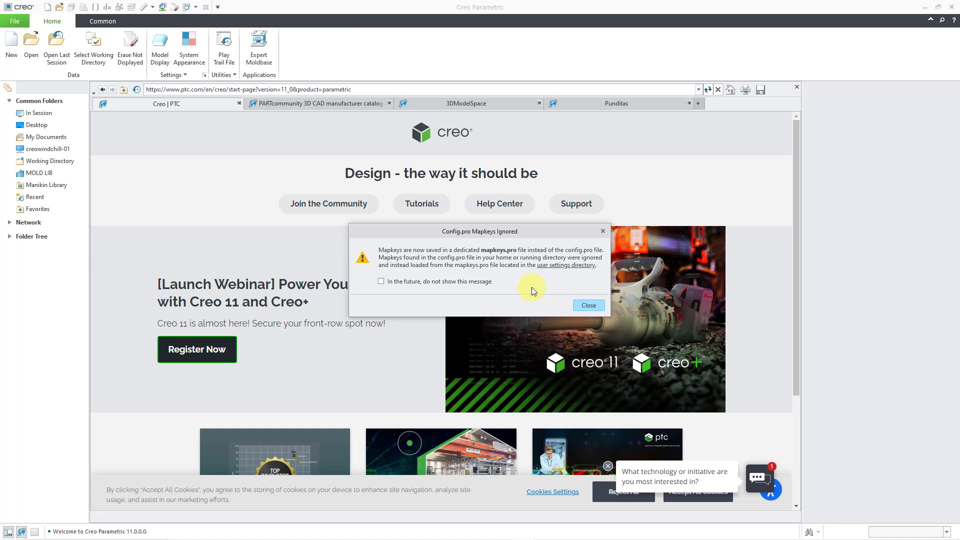
left_click(587, 305)
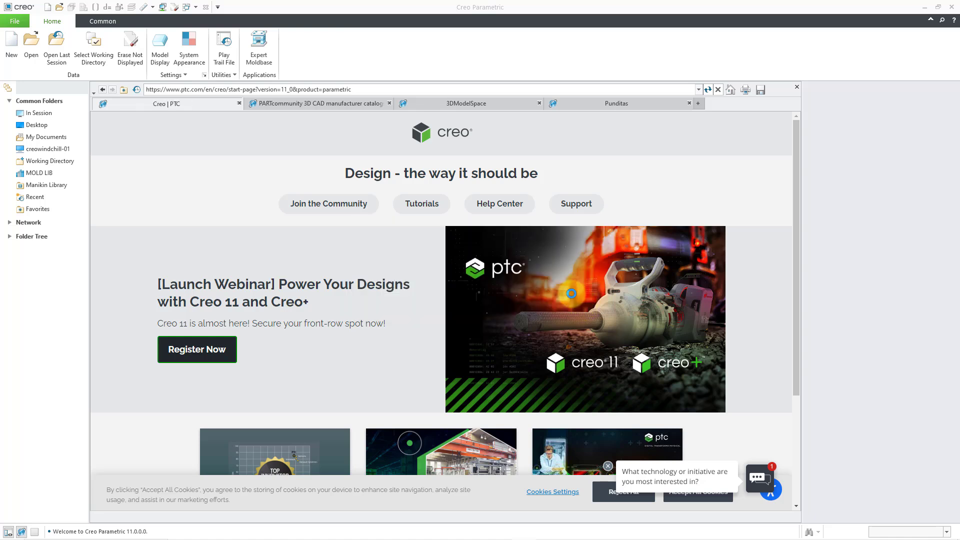